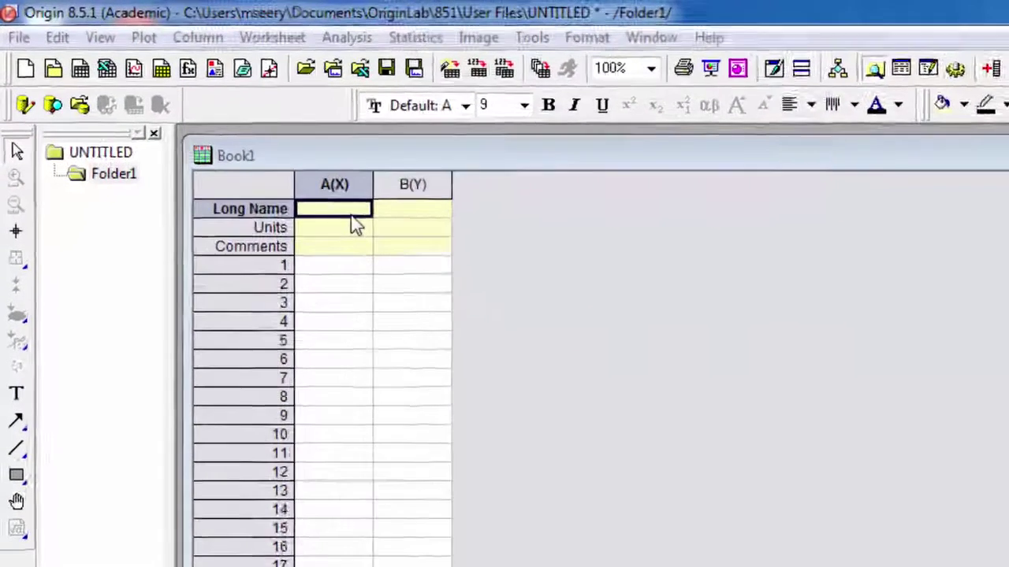
- Label column A with the long name Time and the units s
text(Time)
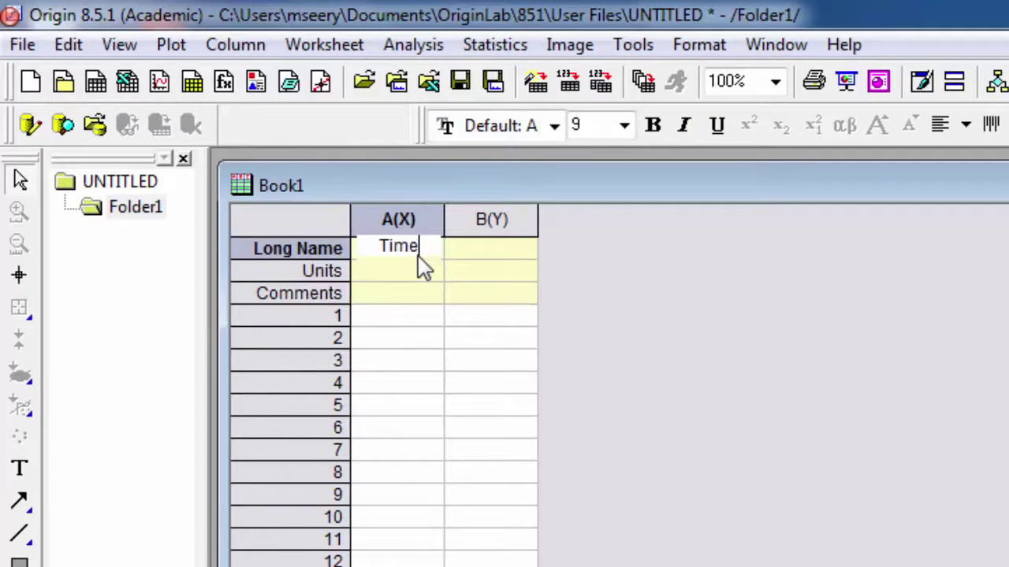
click(424, 269)
text(s)
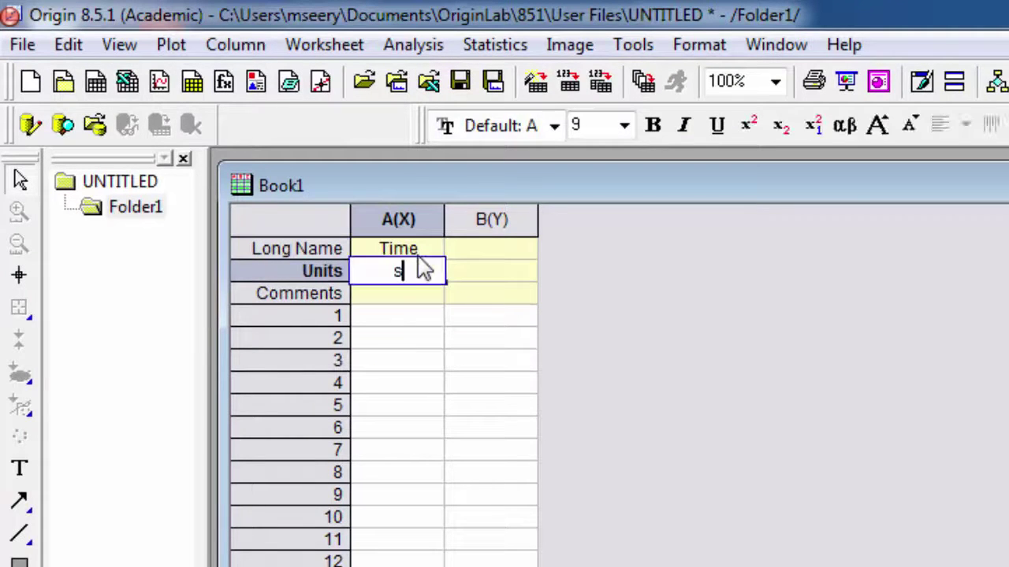
key(Return)
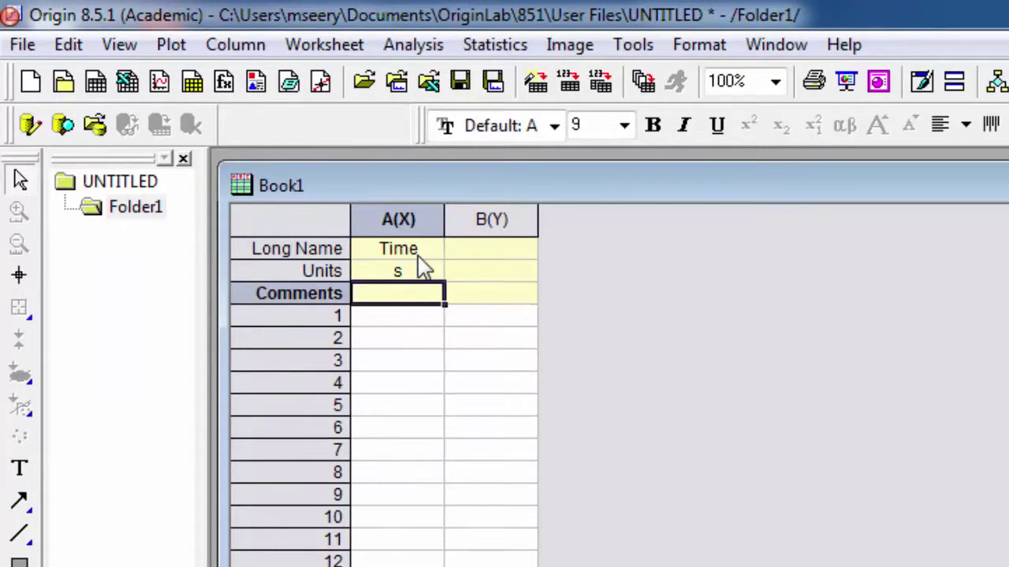
- Label column B with the long name Temperature and units K, and widen the column to fit its name
click(486, 254)
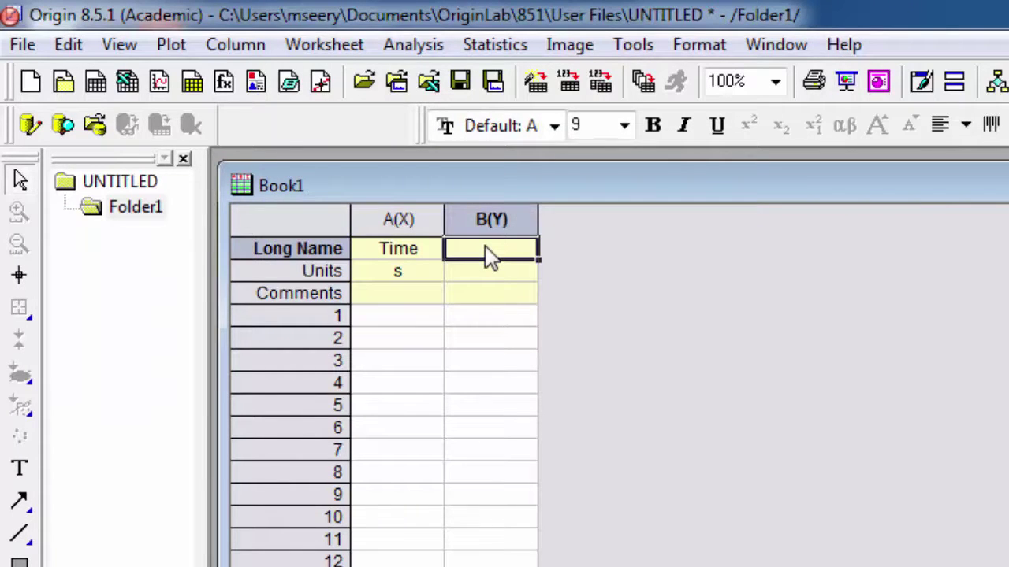
text(Temperature)
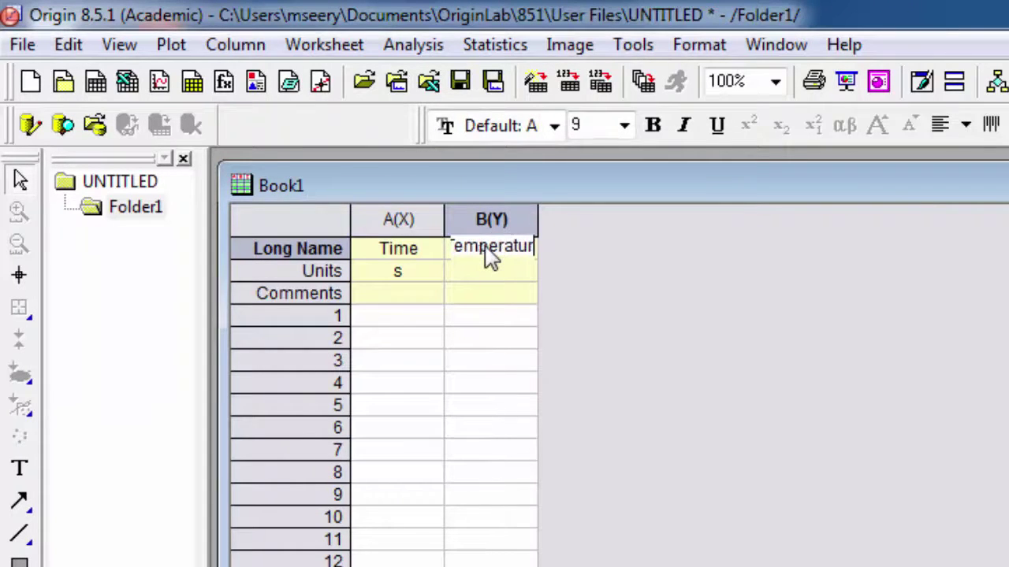
key(Return)
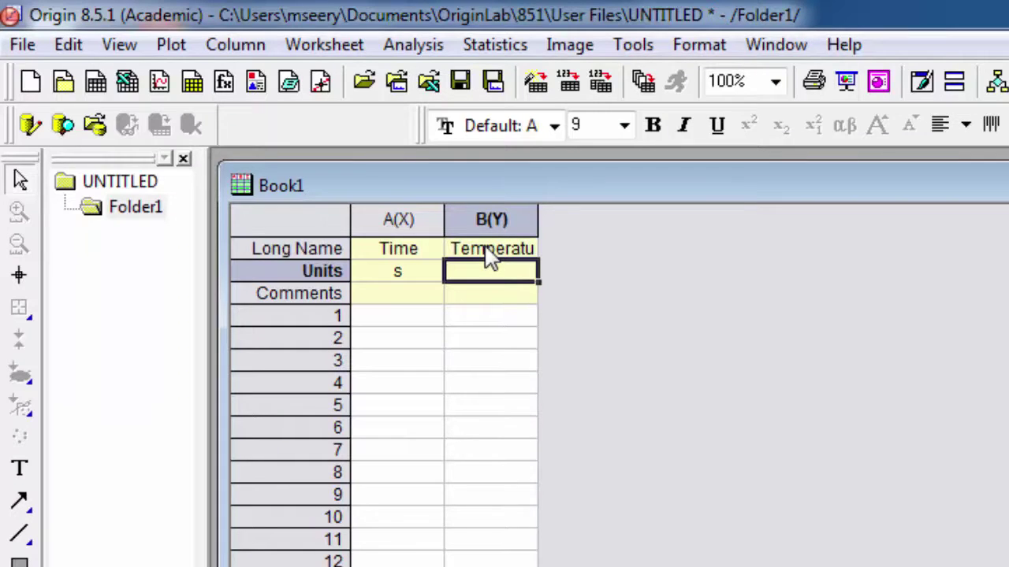
text(K)
key(Return)
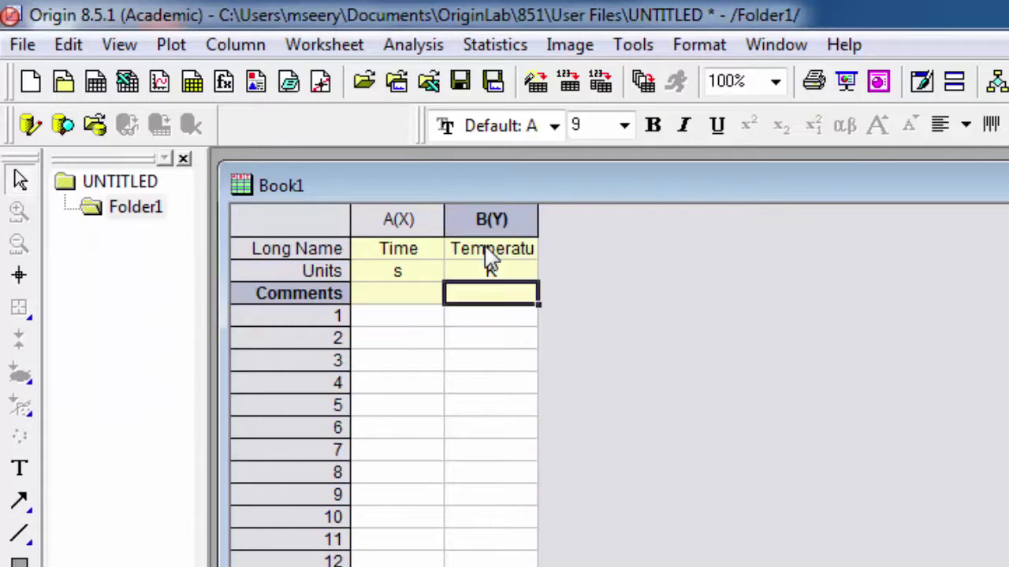
drag(537, 220, 566, 231)
- Fill ten rows with times from 10 to 100 in steps of 10 and temperatures from 300 to 480 in steps of 20
click(426, 315)
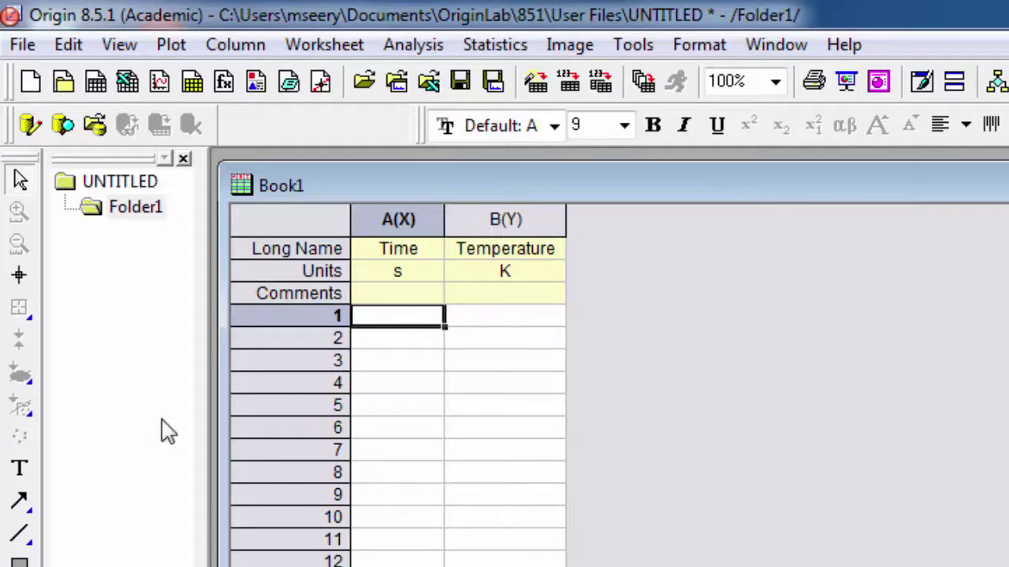
text(10)
key(Return)
text(20)
key(Return)
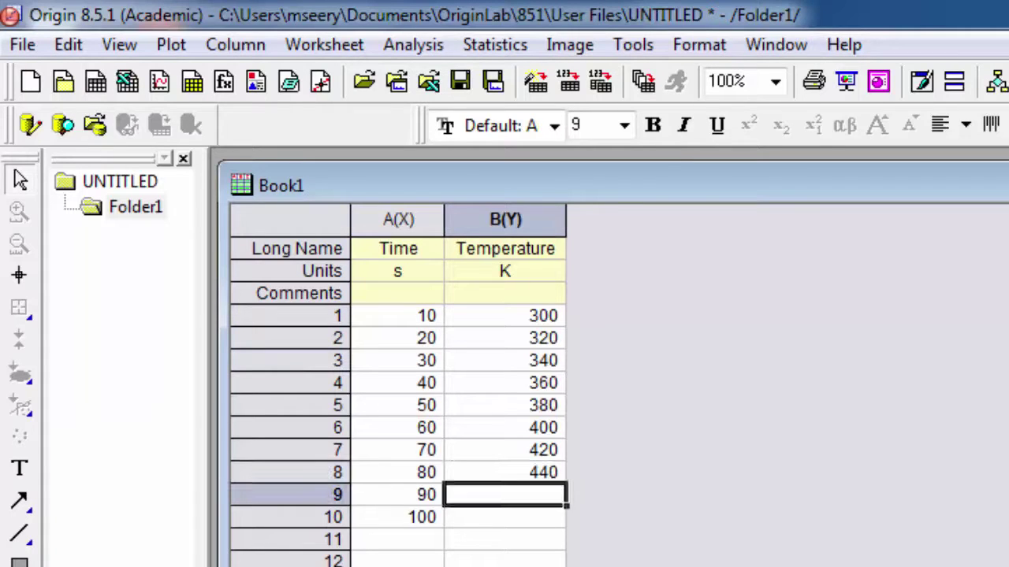
text(460)
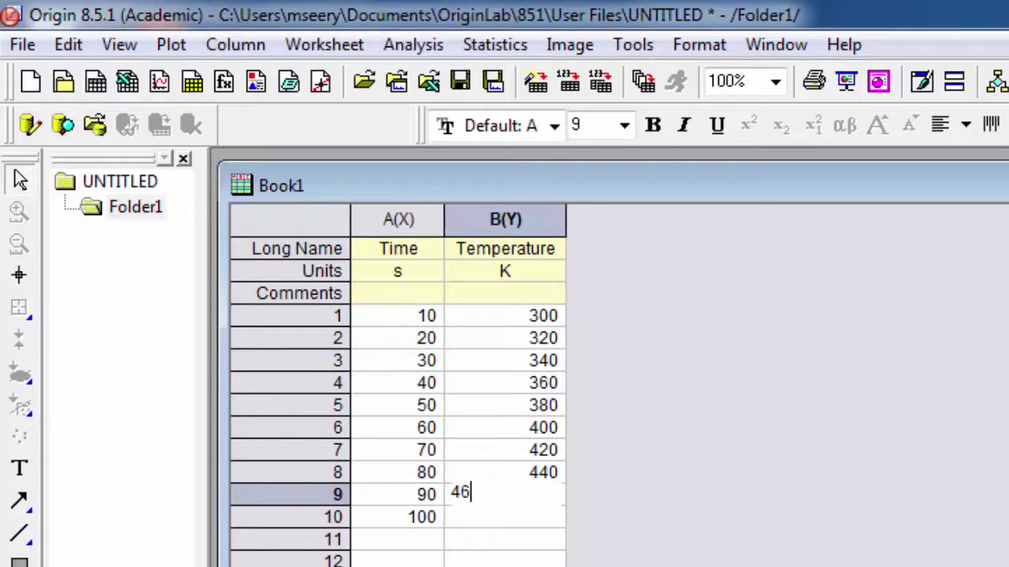
key(Return)
text(480)
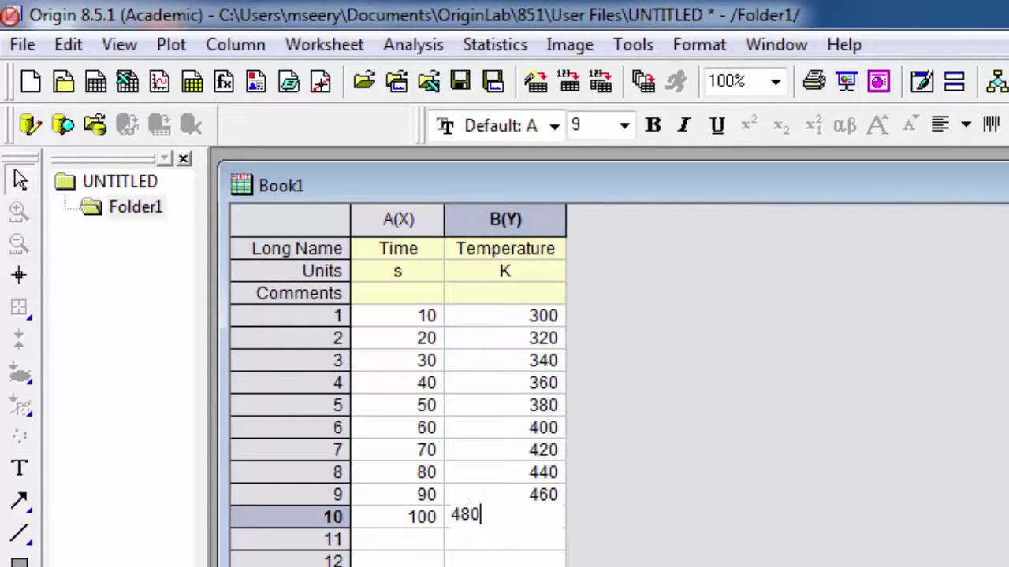
key(Return)
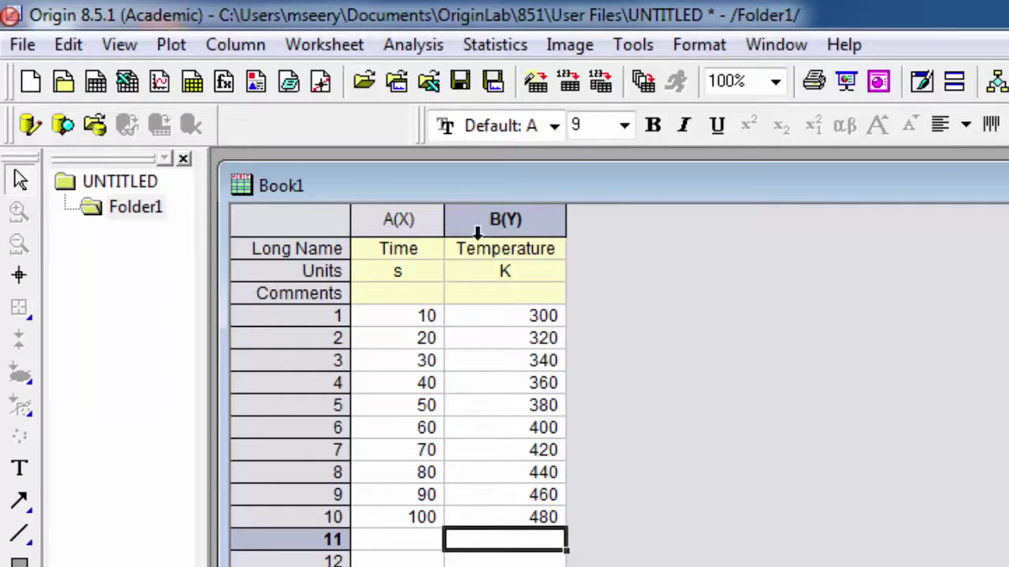
- Plot the Time and Temperature columns as a scatter graph
drag(392, 218, 464, 211)
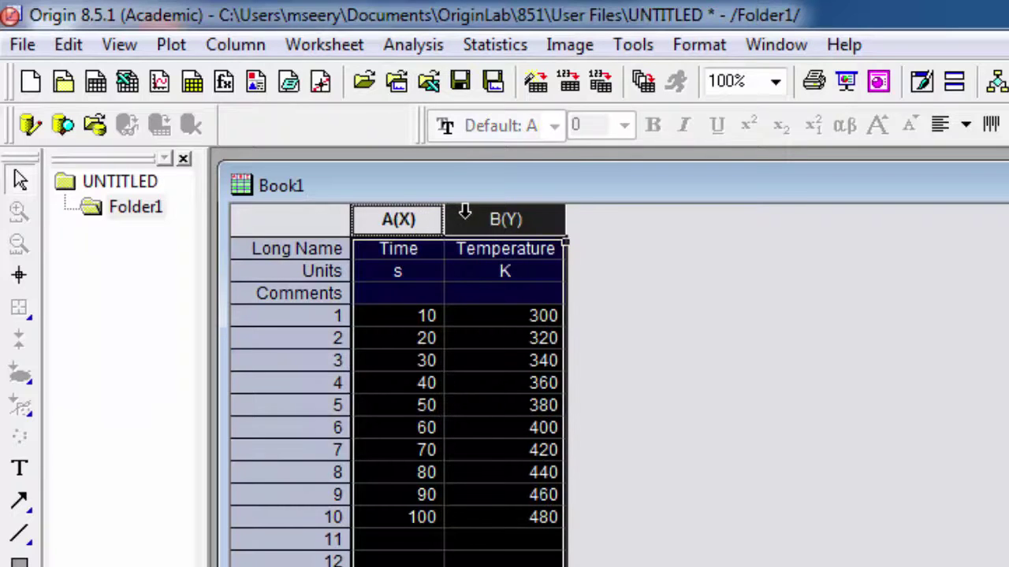
click(171, 45)
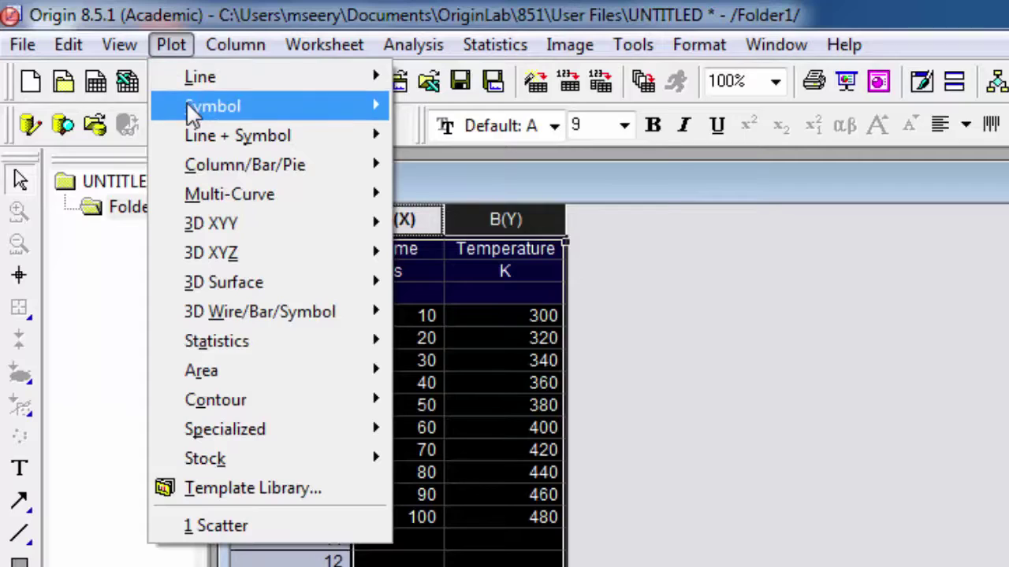
mouse_move(186, 103)
click(446, 107)
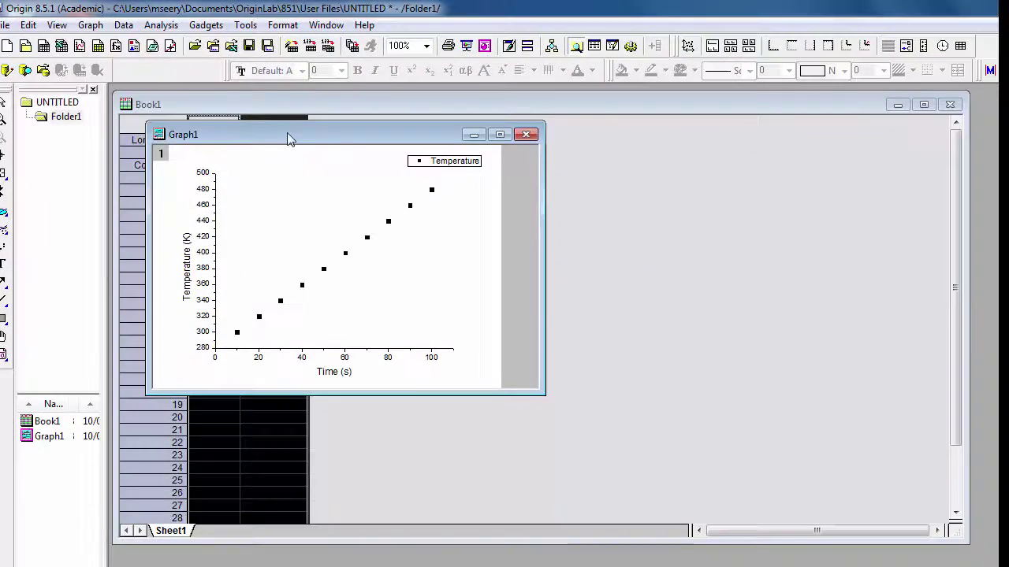
- Move the graph window beside the worksheet data and enlarge it to fill the free space
drag(287, 132, 467, 144)
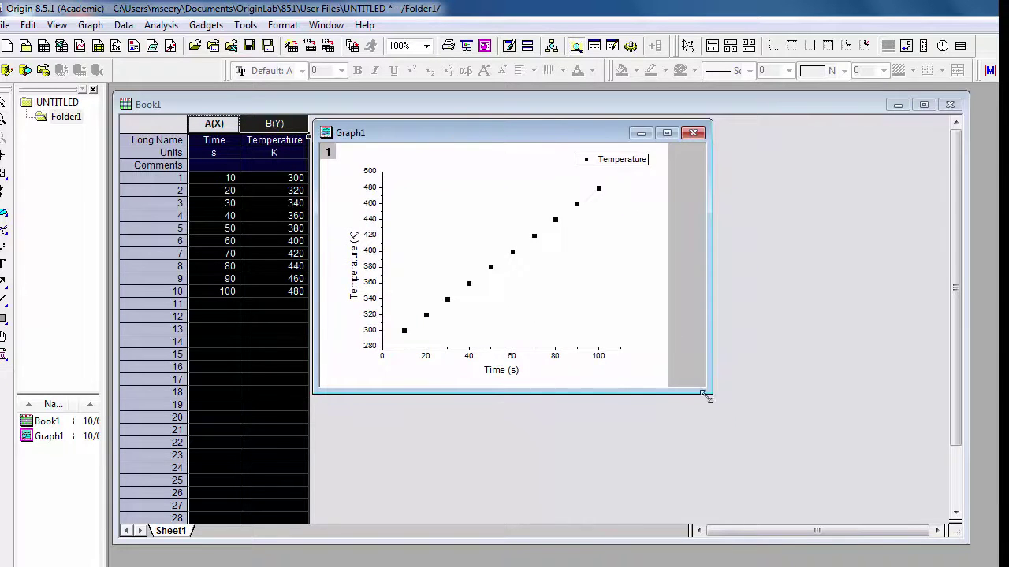
drag(706, 389, 929, 516)
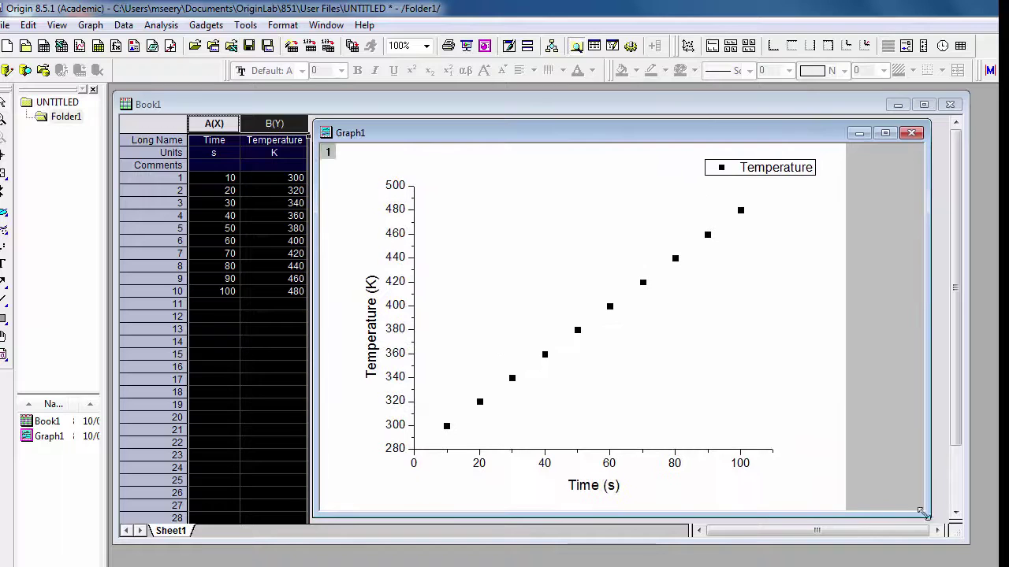
drag(504, 142, 512, 138)
- Select the plotted Temperature points and open the Linear Fit settings dialog, moving it clear of the graph
click(618, 306)
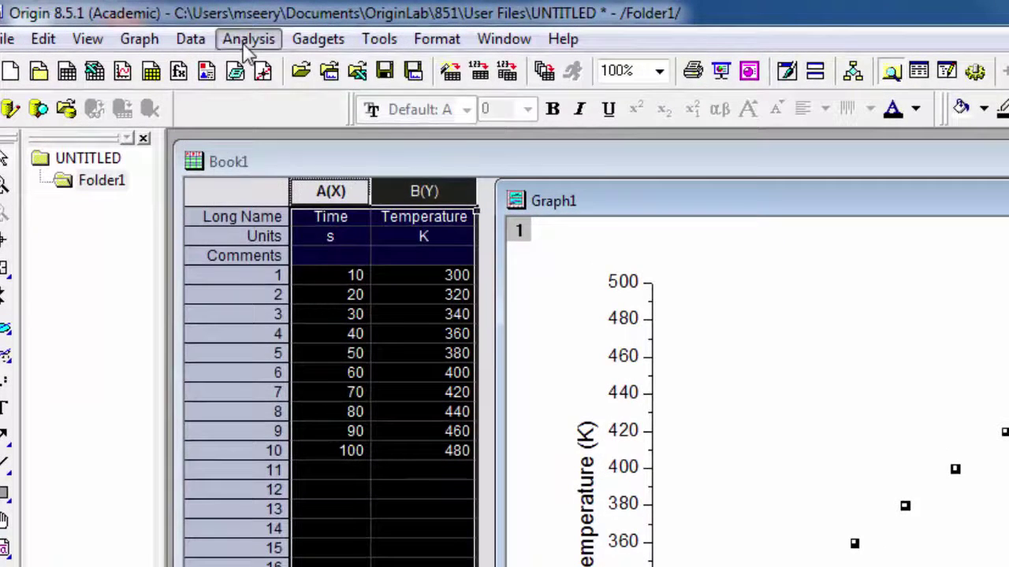
click(160, 26)
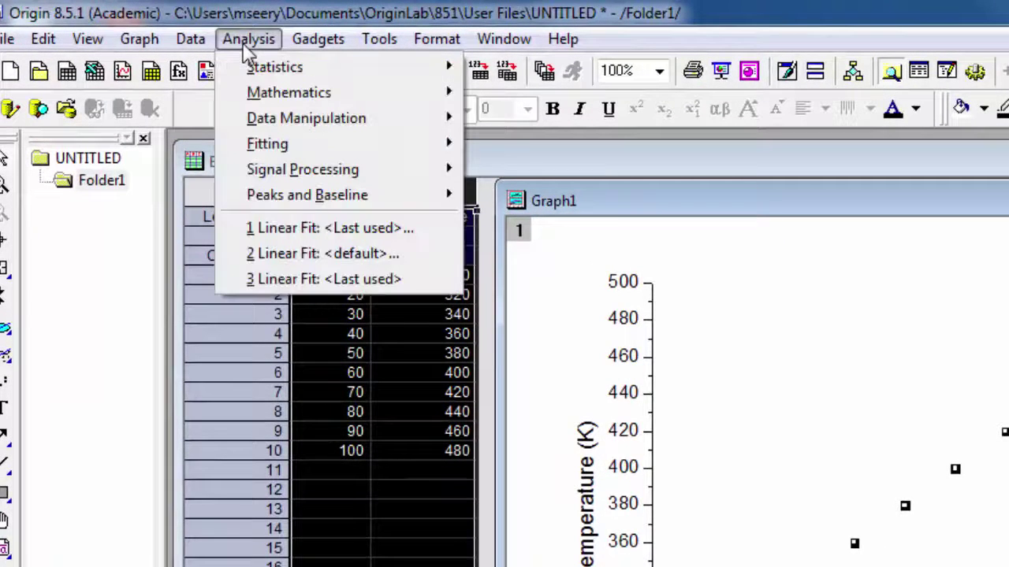
mouse_move(280, 140)
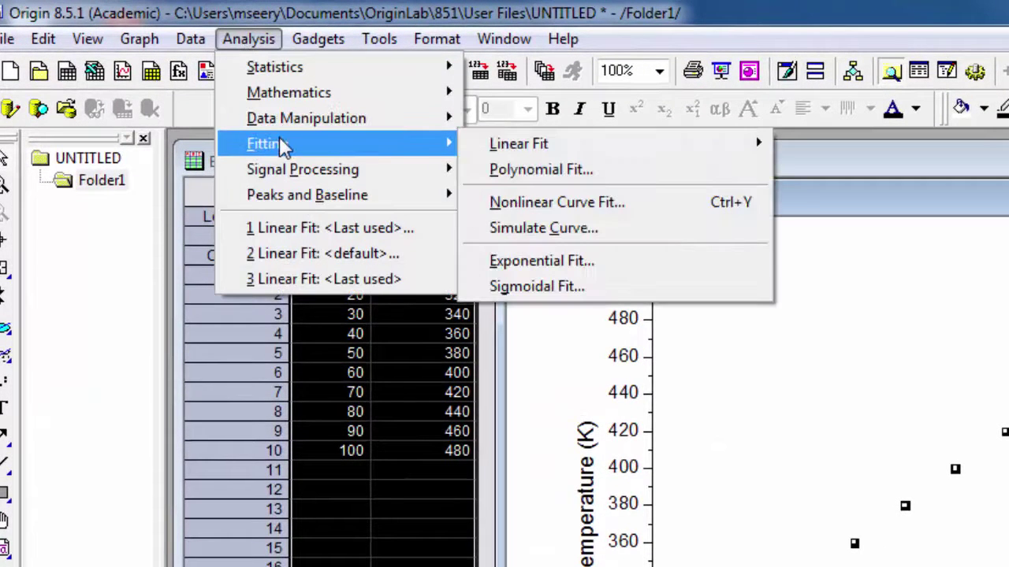
mouse_move(513, 153)
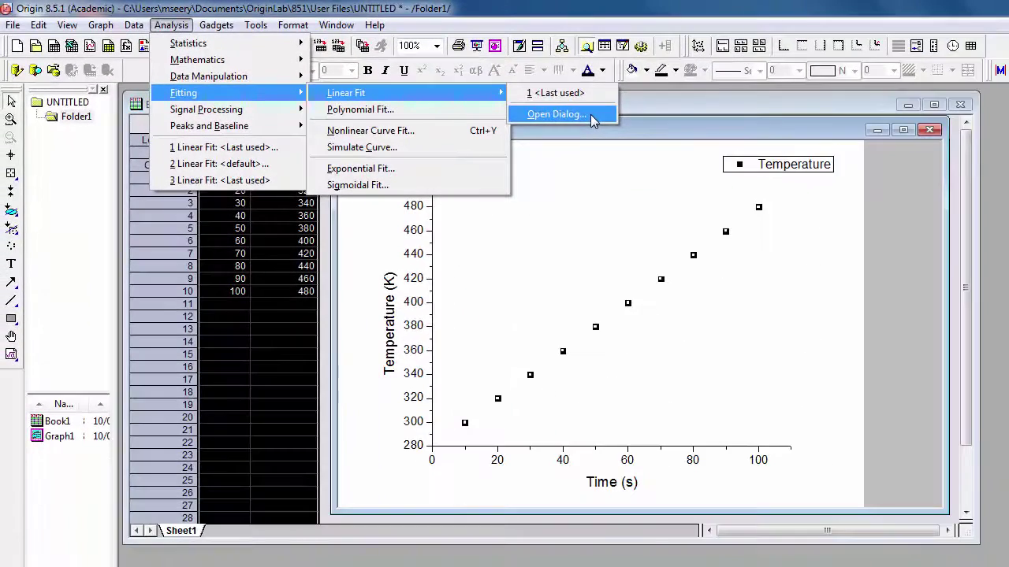
click(592, 116)
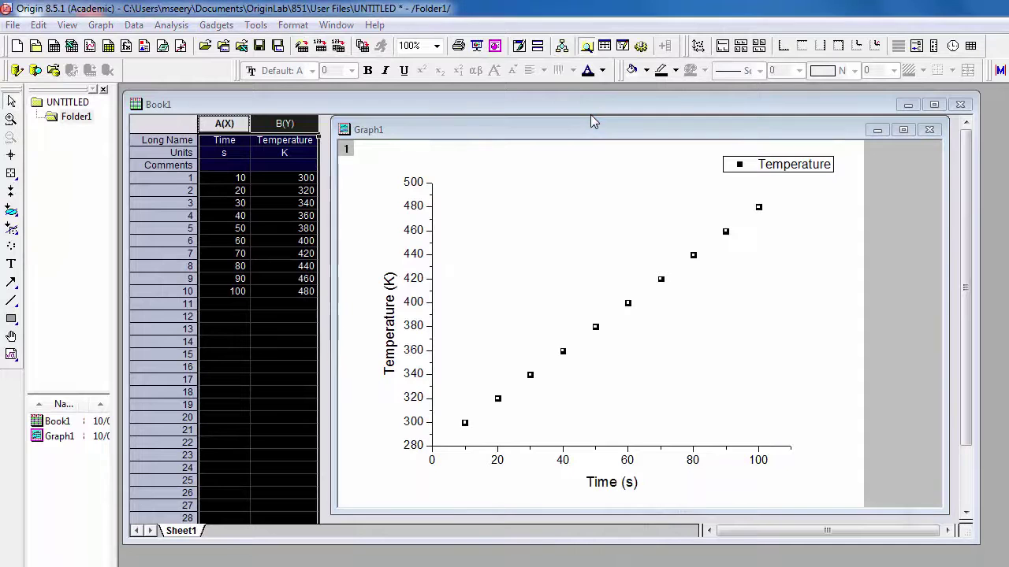
drag(661, 183, 226, 57)
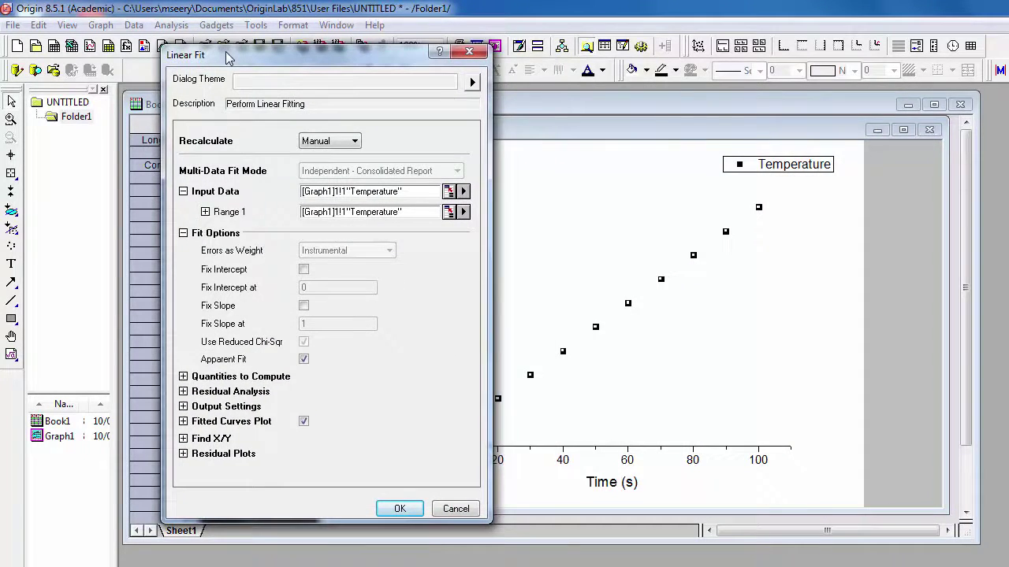
- Disable Update Legend on Source Graph in the Fitted Curves Plot options and run the linear fit
click(183, 233)
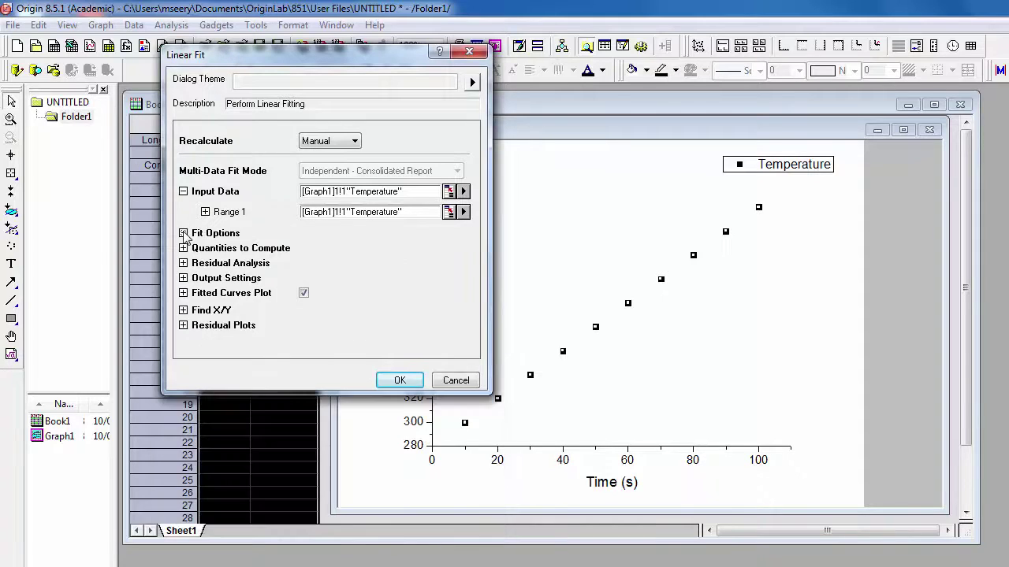
click(182, 292)
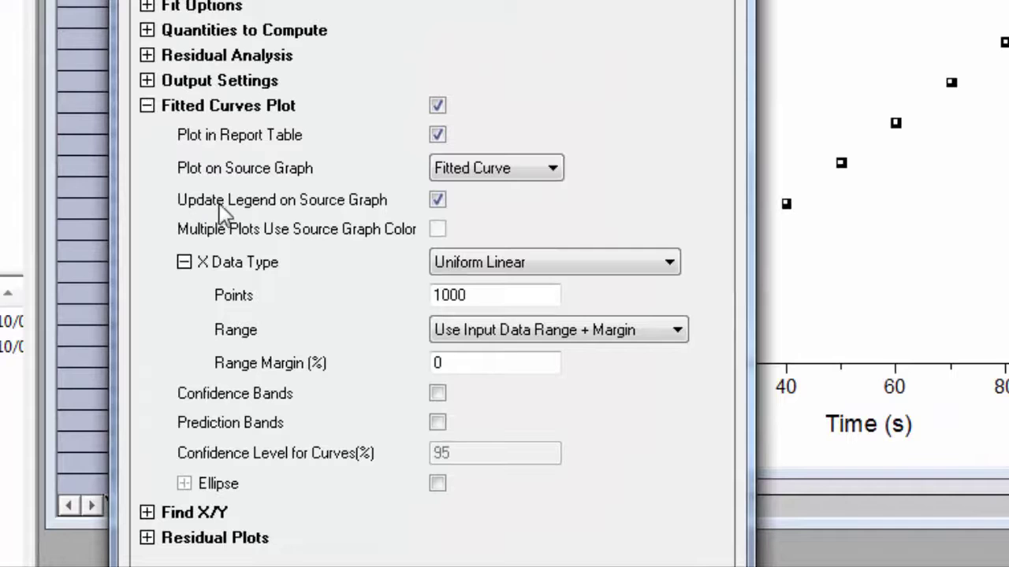
click(438, 200)
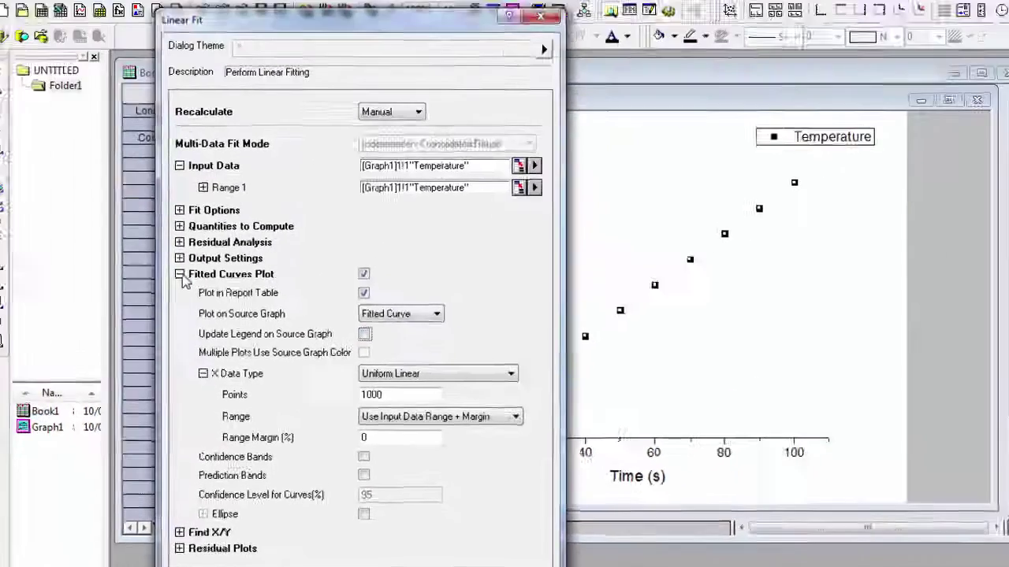
click(147, 106)
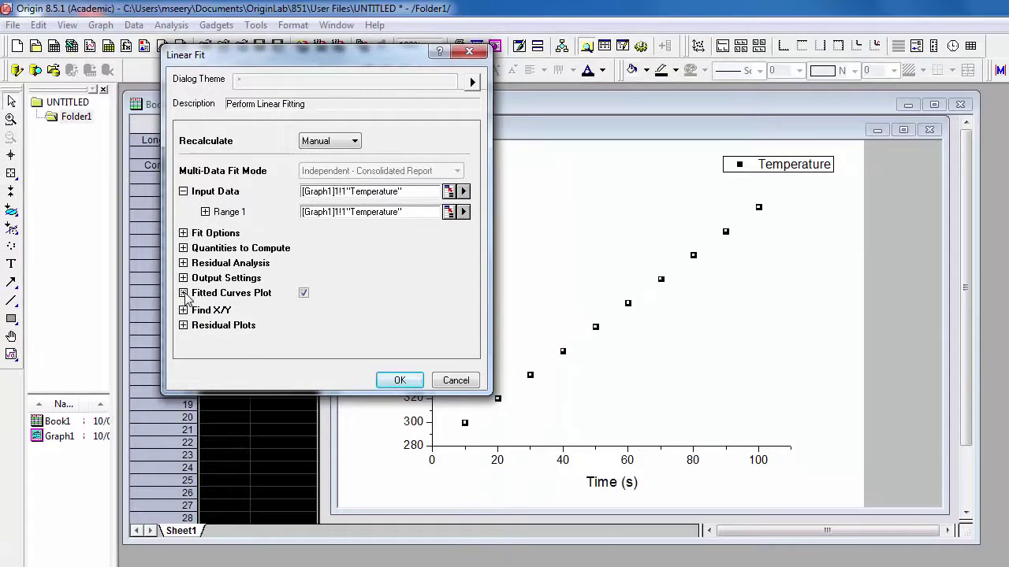
click(400, 382)
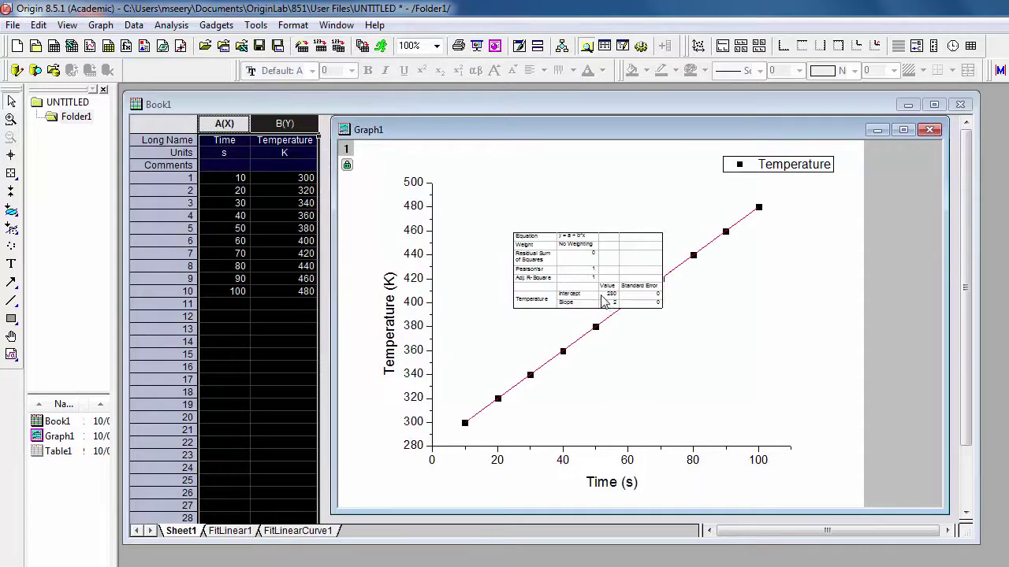
- Move the fit results table above the fitted line near the temperature axis, and minimize the graph window
drag(596, 298, 524, 245)
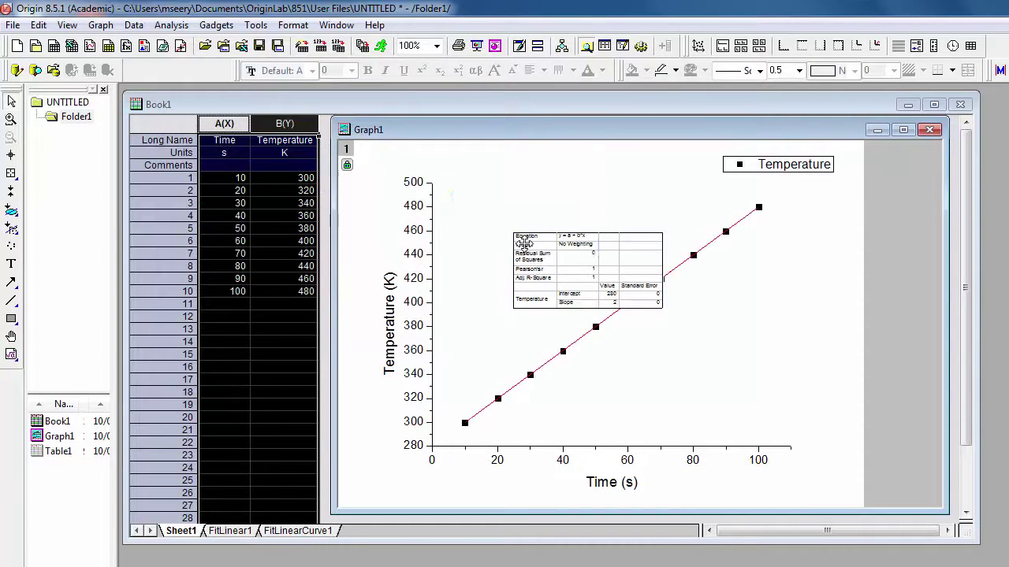
click(498, 299)
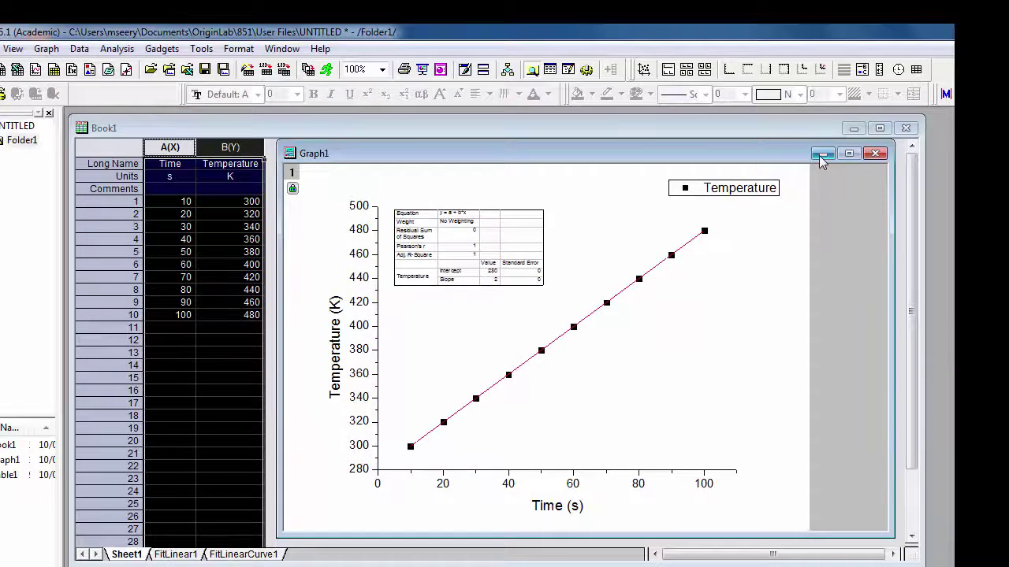
click(822, 153)
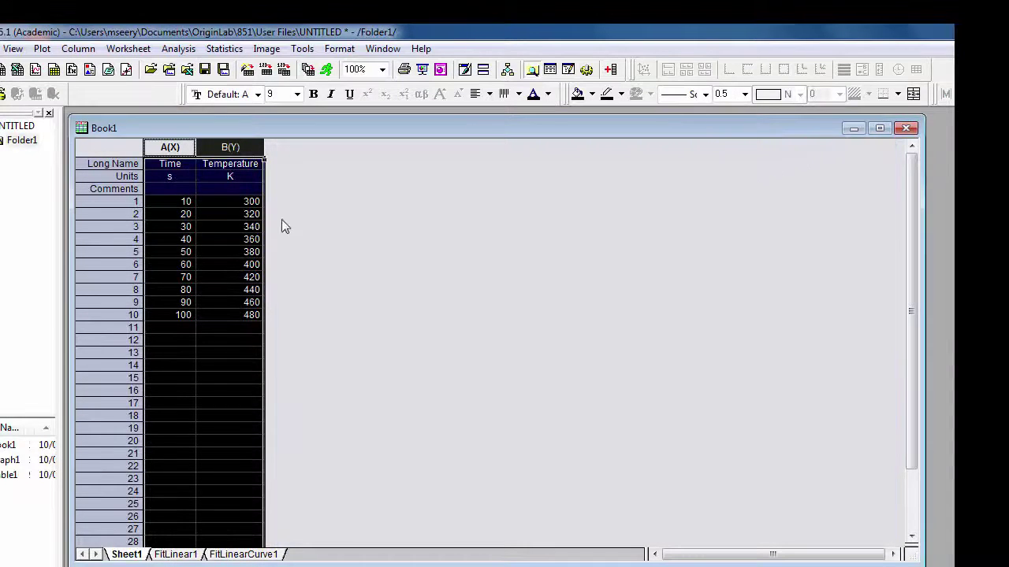
- Add 1 new column to the end of the worksheet
key(ctrl+d)
click(229, 148)
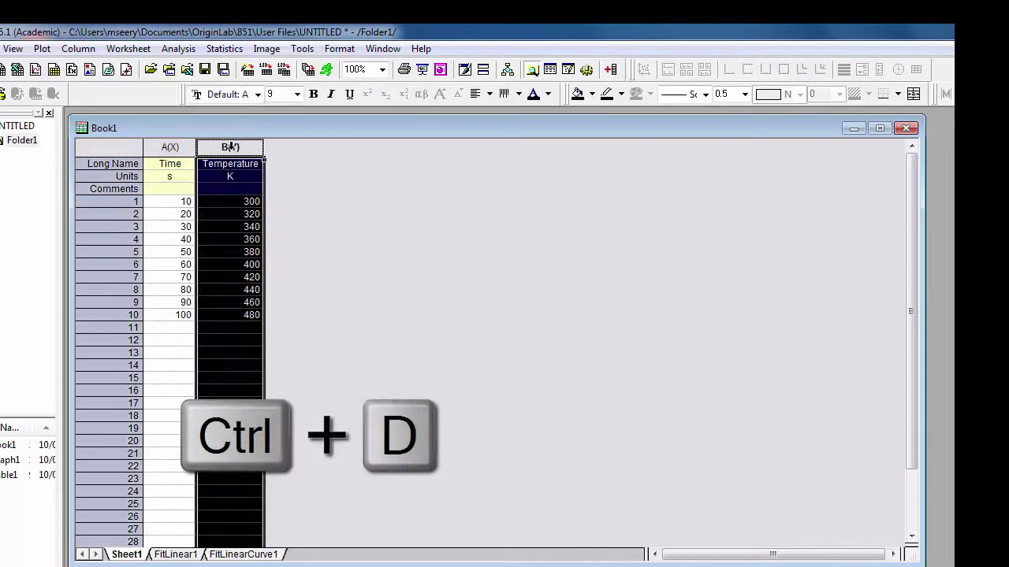
key(ctrl+d)
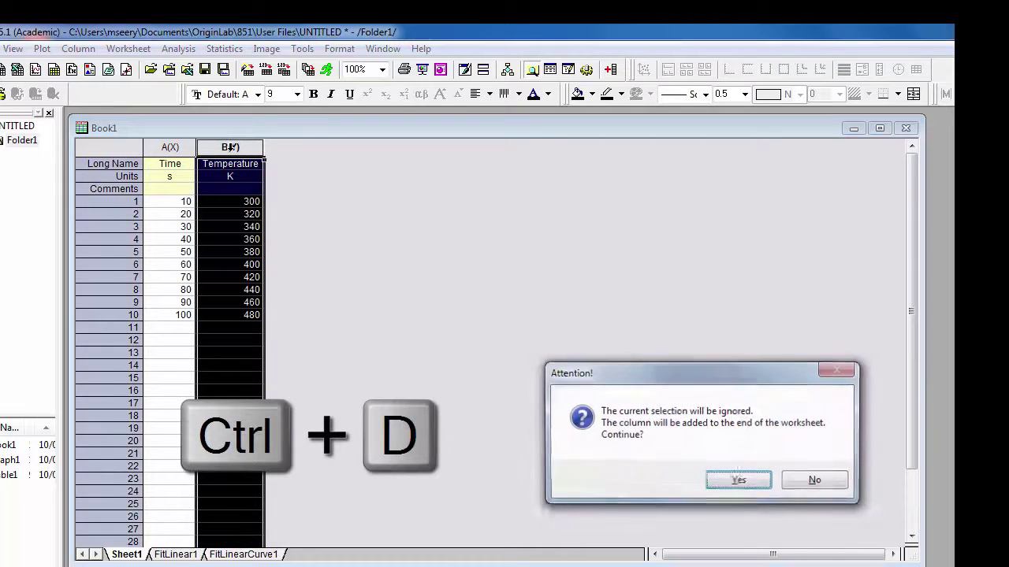
click(758, 487)
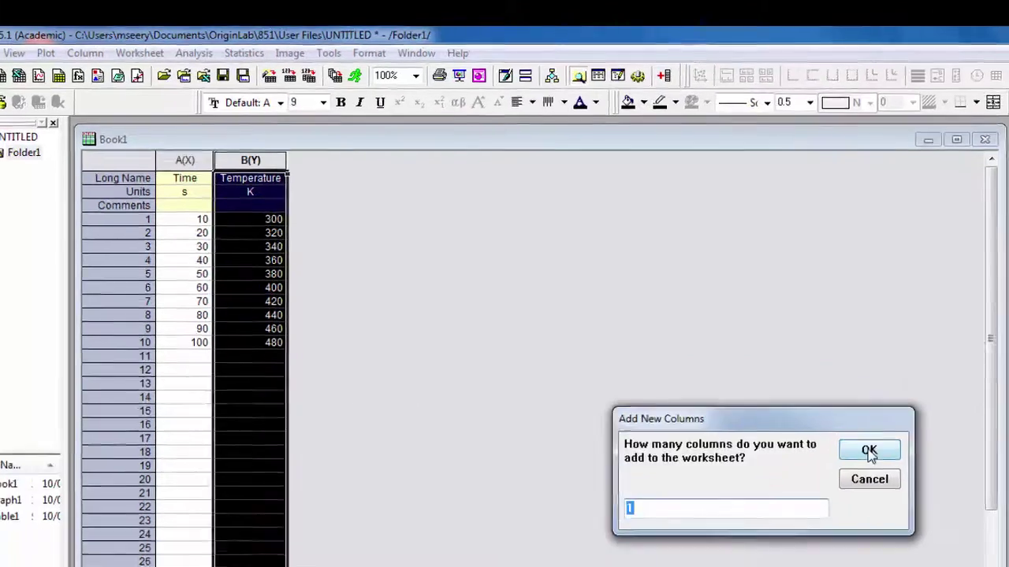
click(799, 413)
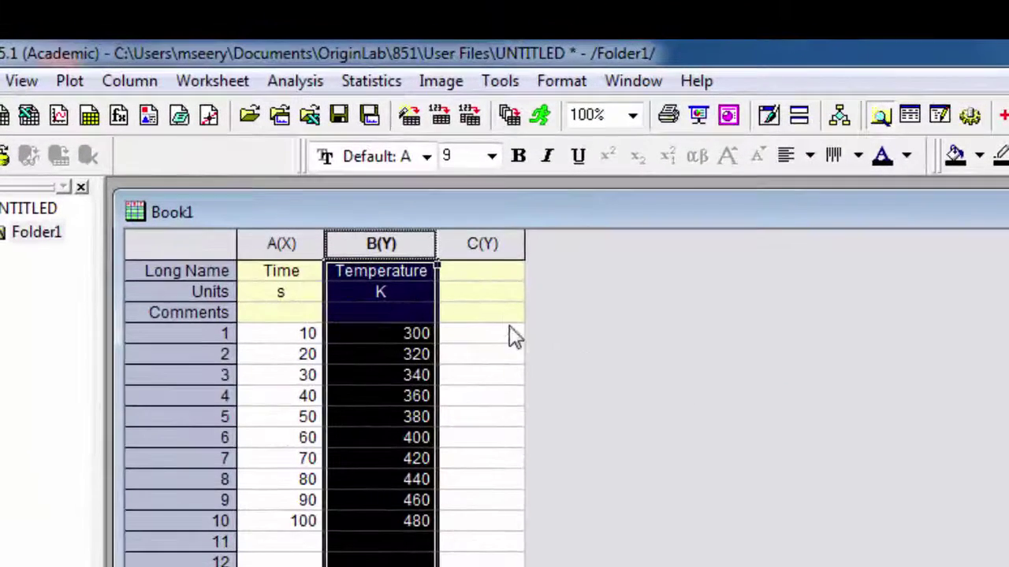
- Label column C with long name Temperature, units K and comment Expt 2, and widen the column to fit the name
click(484, 271)
text(Temperature)
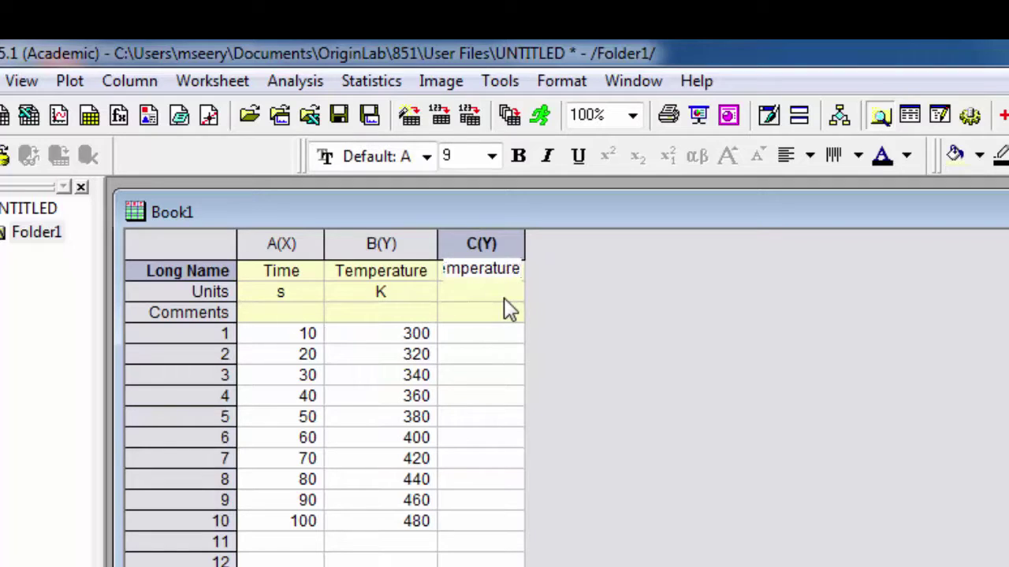
key(Return)
text(K)
key(Return)
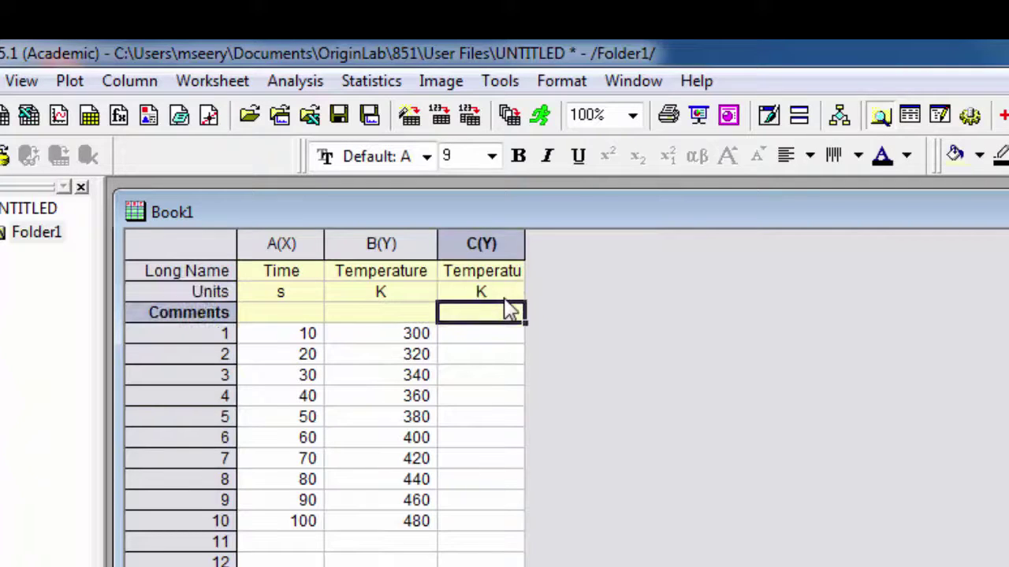
text(Expt 2)
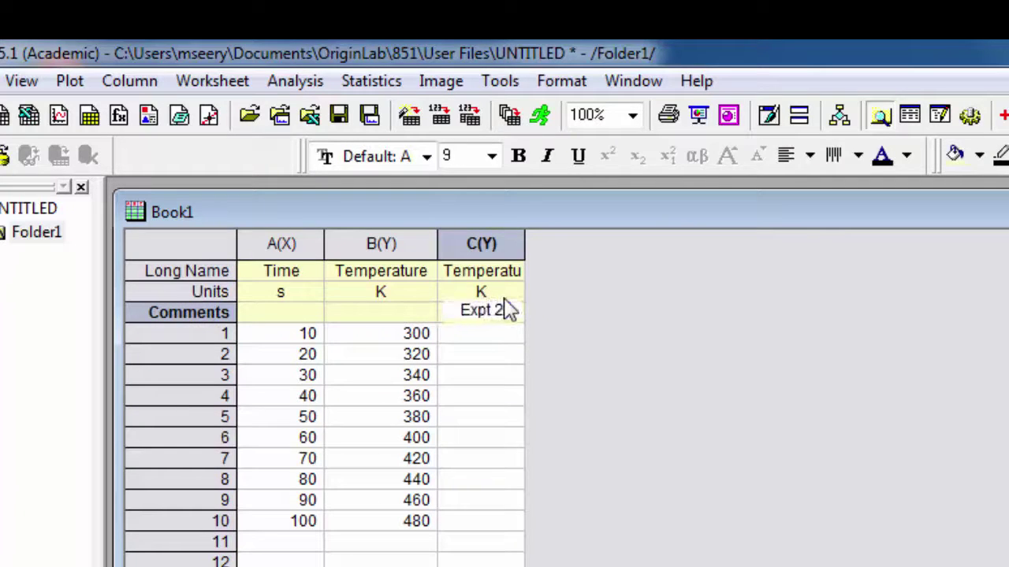
key(Return)
drag(527, 247, 570, 249)
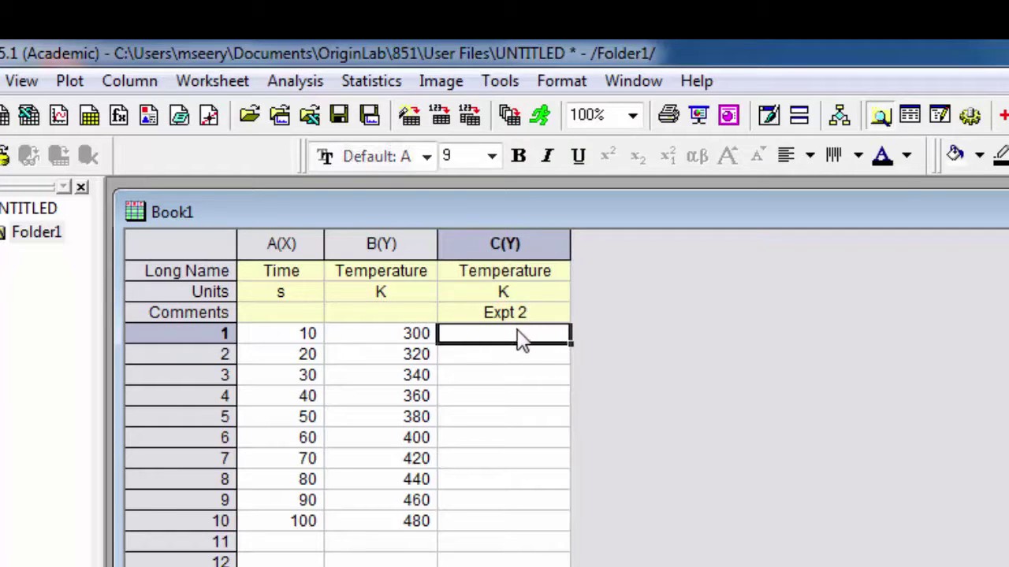
- Fill rows 1 to 10 of the Expt 2 column with 290, 315, 342, 361, 375, 405, 415, 435, 462 and 478
text(290)
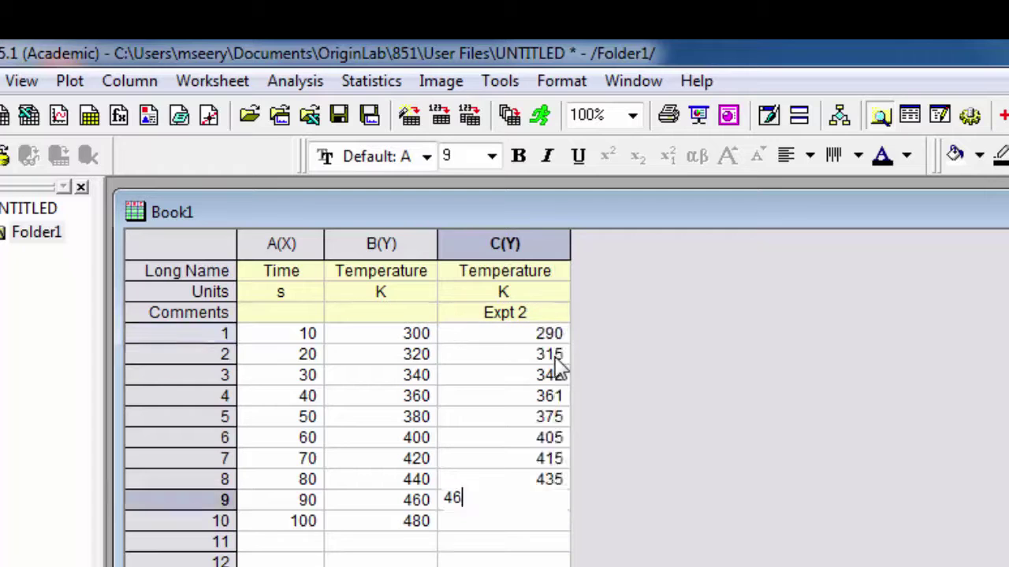
text(2)
key(Return)
text(478)
key(Return)
- Create a scatter plot of the Expt 2 temperatures against Time, and place the graph window beside the worksheet data
key(ctrl)
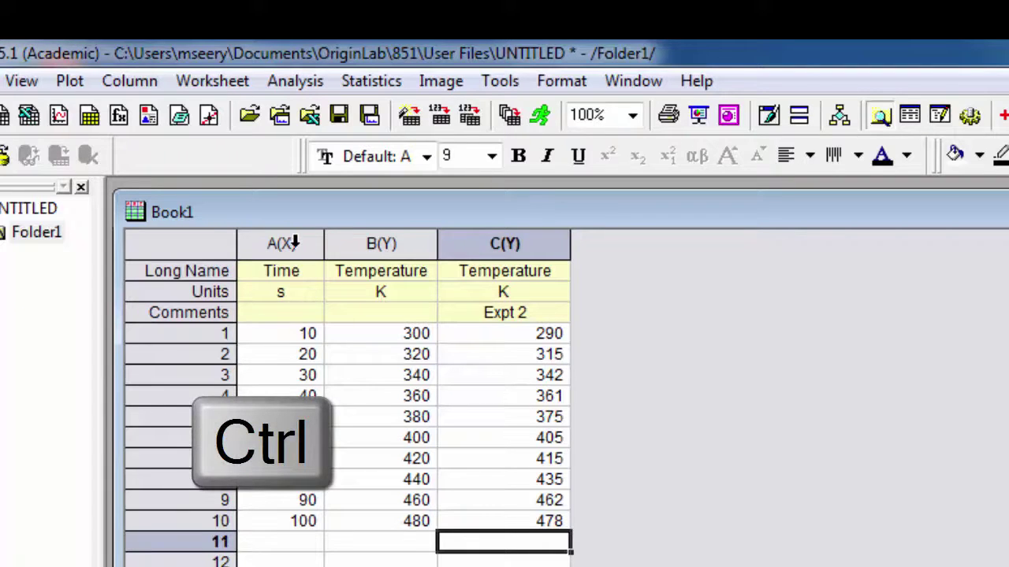
ctrl+click(294, 240)
ctrl+click(520, 240)
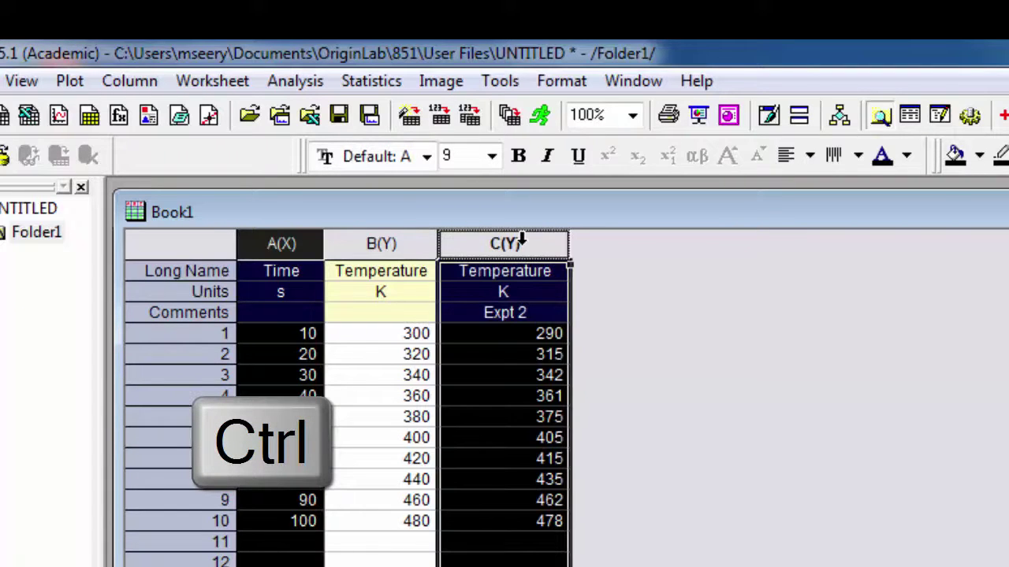
click(70, 82)
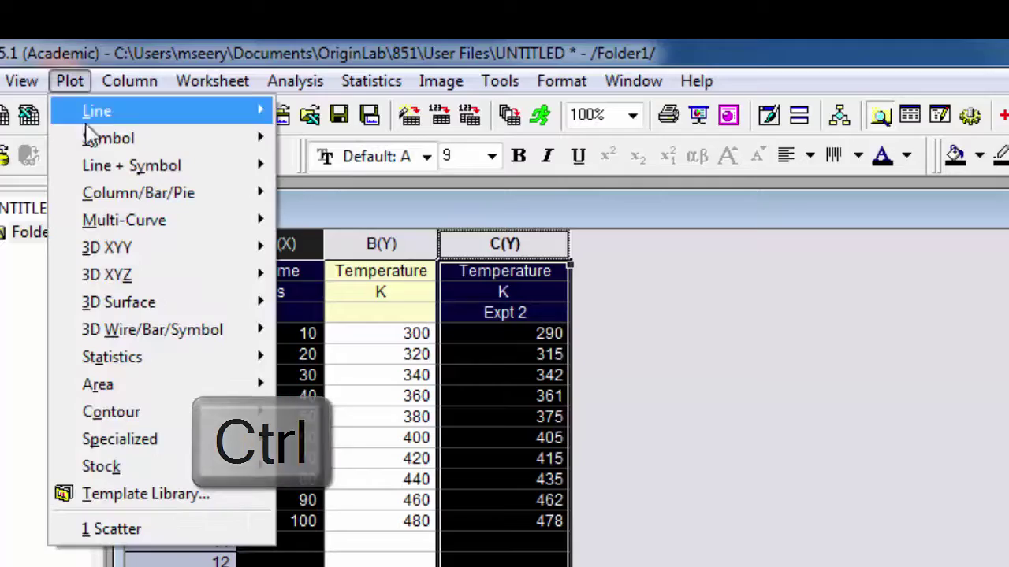
mouse_move(97, 139)
click(314, 138)
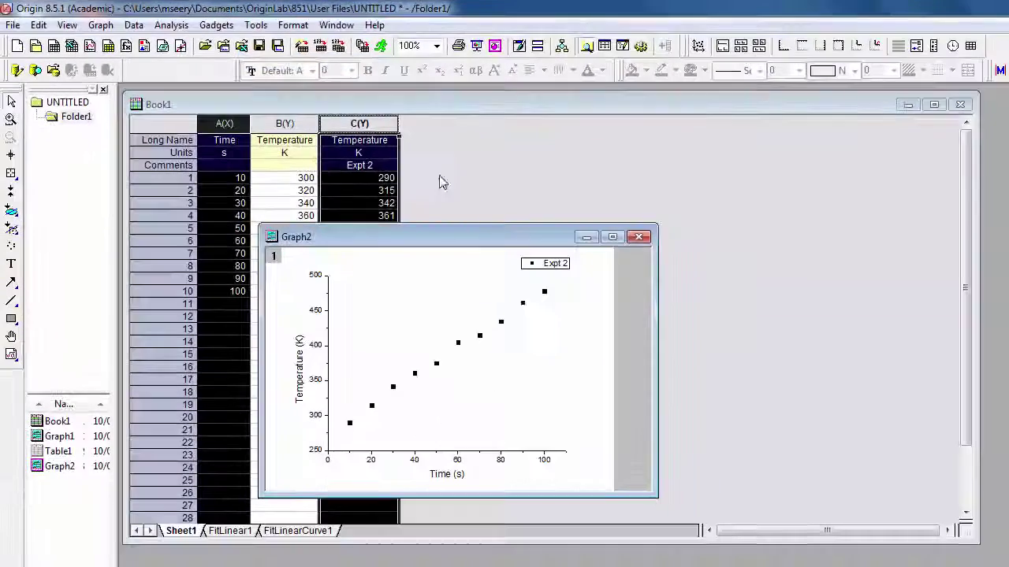
drag(476, 235, 655, 194)
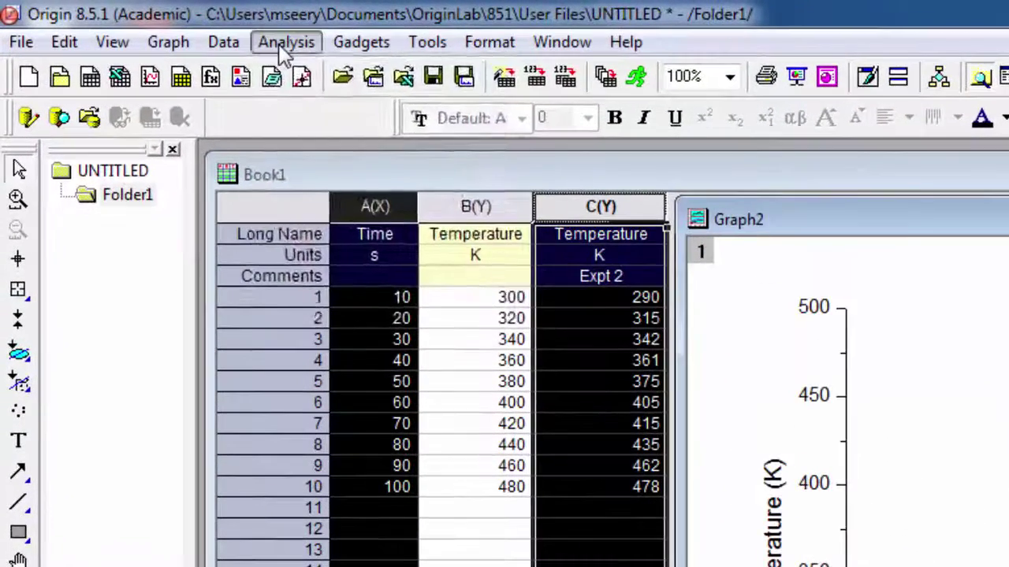
- Run a linear fit on the Expt 2 graph with the last used settings, declining the report sheet, and move the results table above the line
click(179, 26)
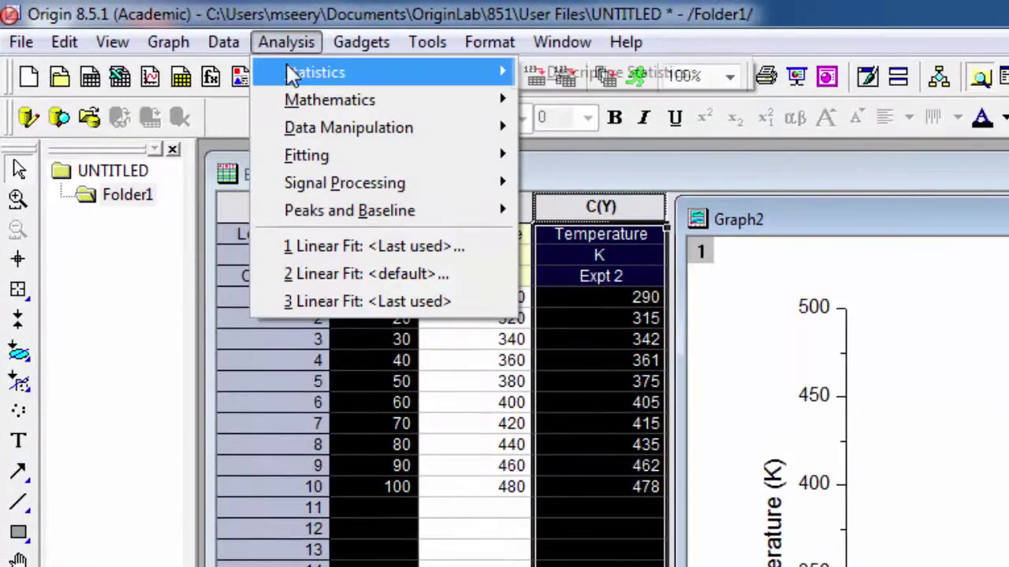
mouse_move(303, 161)
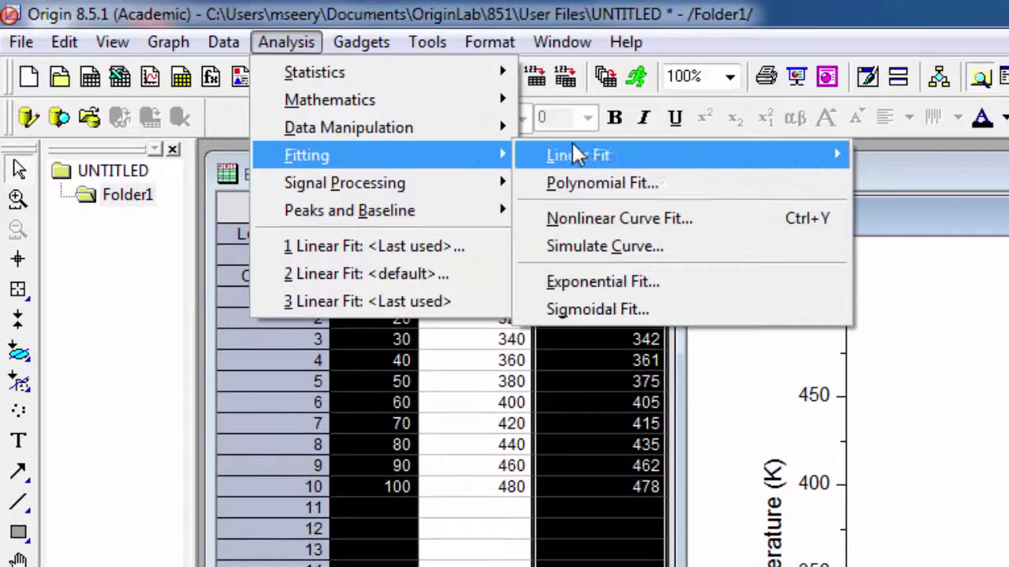
mouse_move(732, 161)
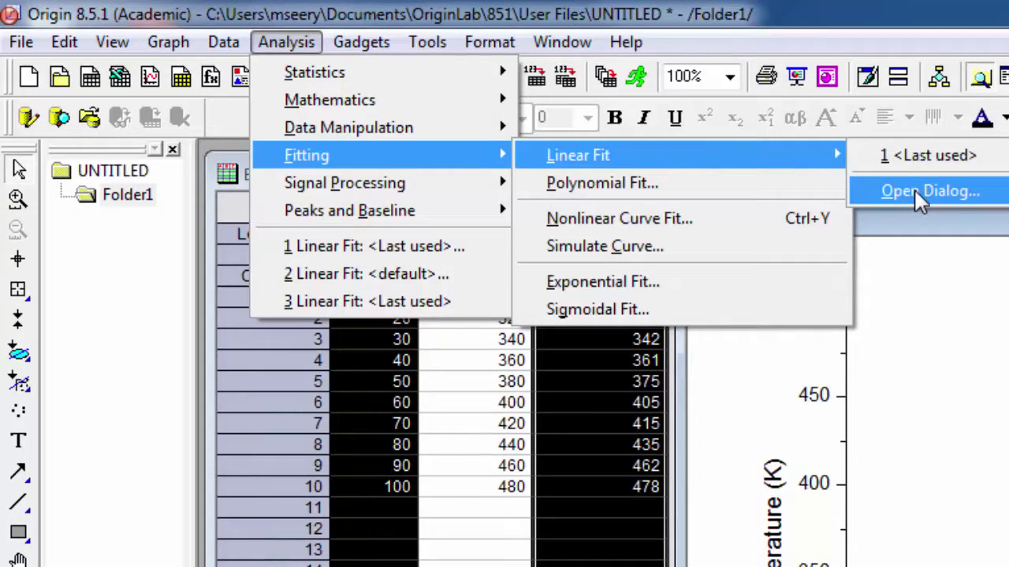
click(920, 159)
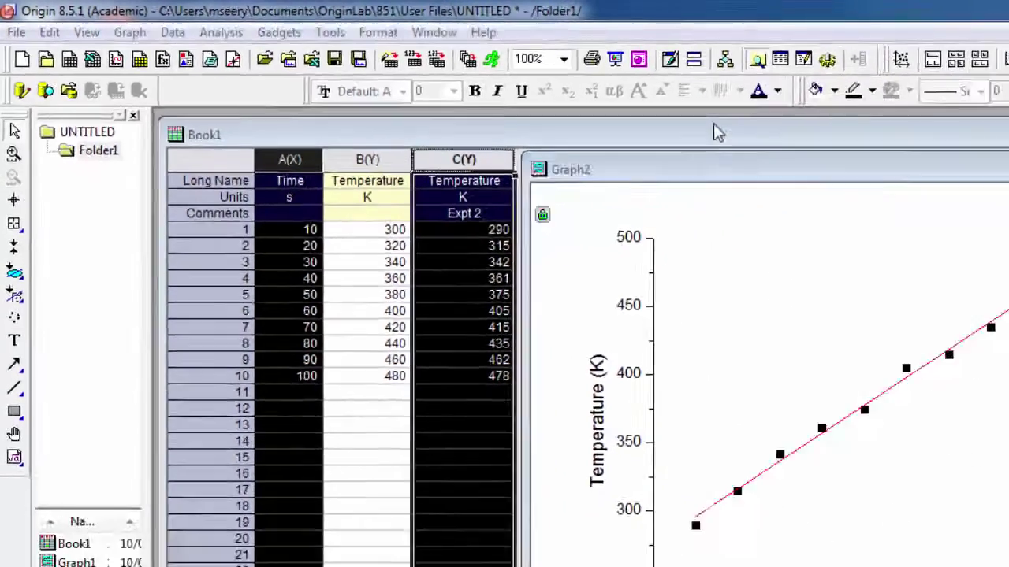
click(635, 448)
click(730, 507)
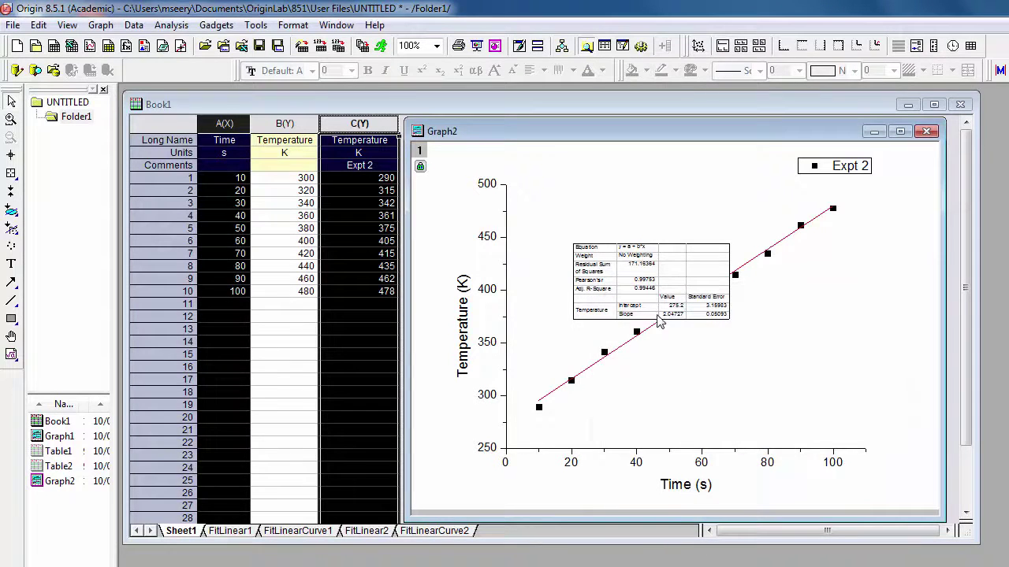
drag(636, 292, 610, 267)
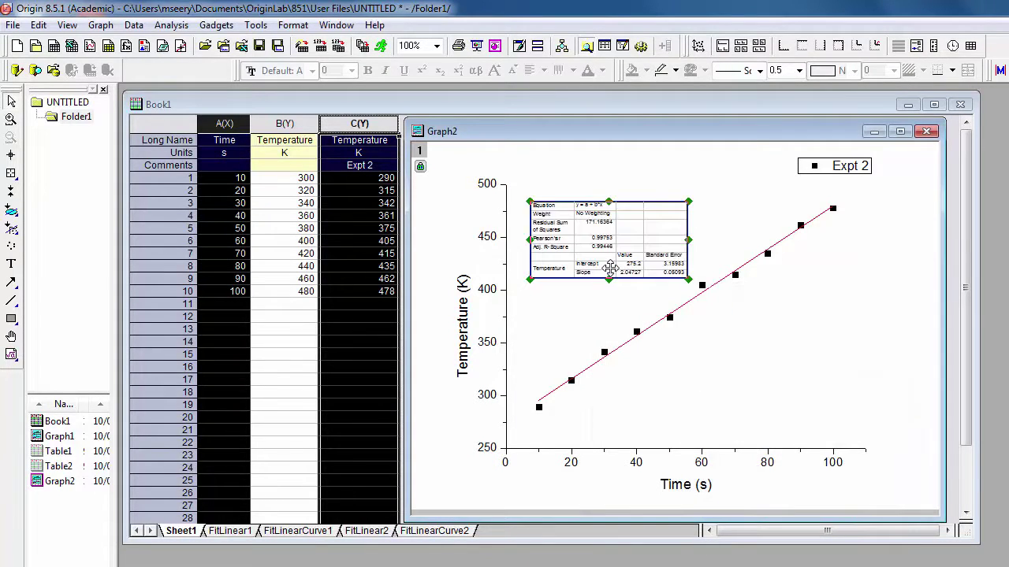
click(613, 313)
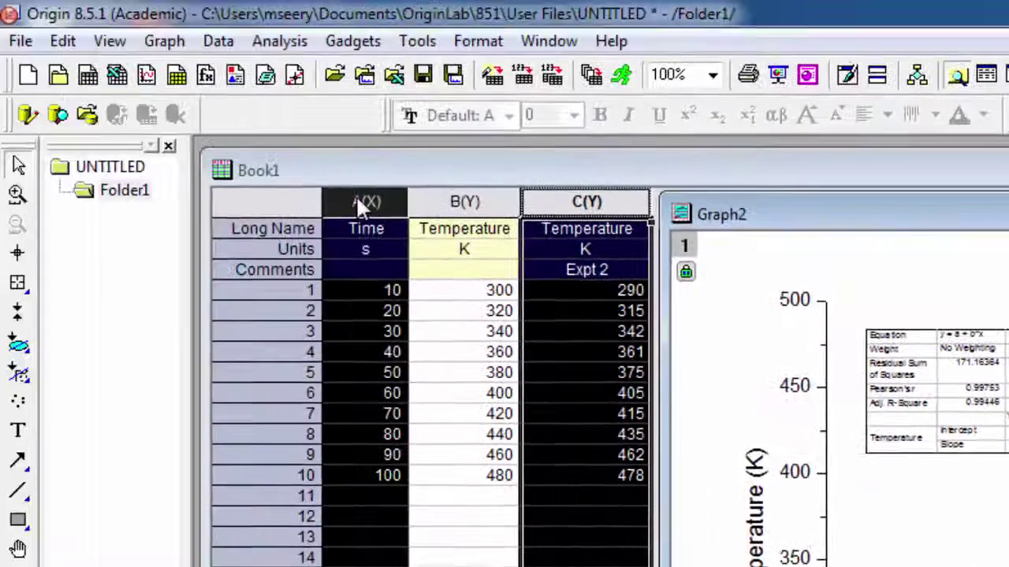
- Enter the comment Expt 1 for the Temperature data in column B of the worksheet
click(446, 271)
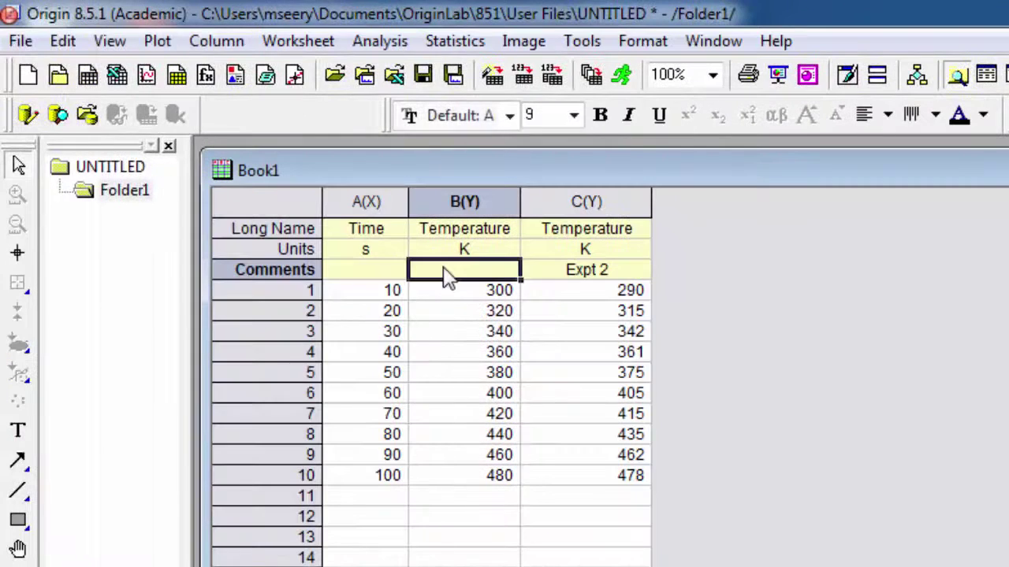
text(Exp)
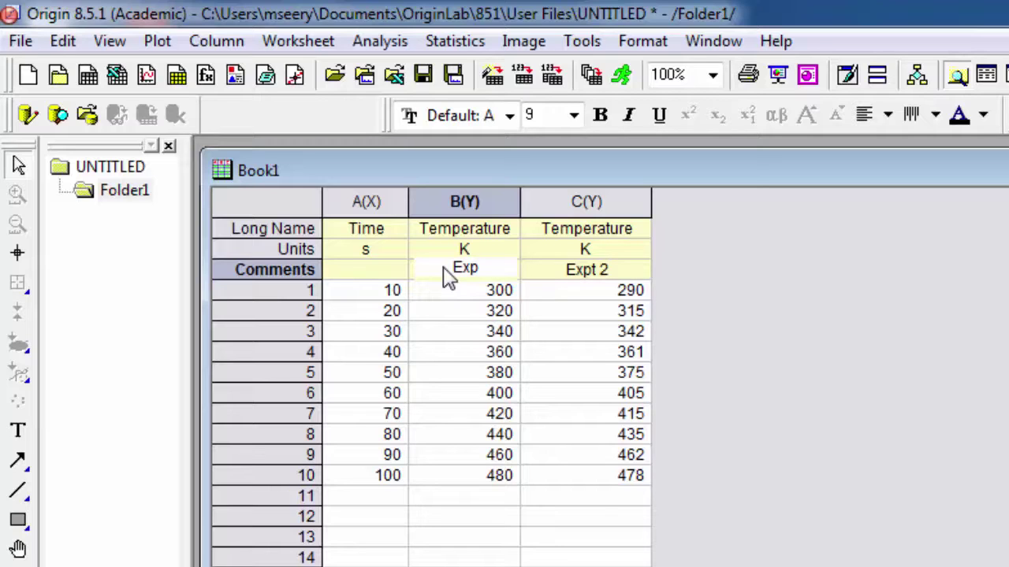
text(t 1)
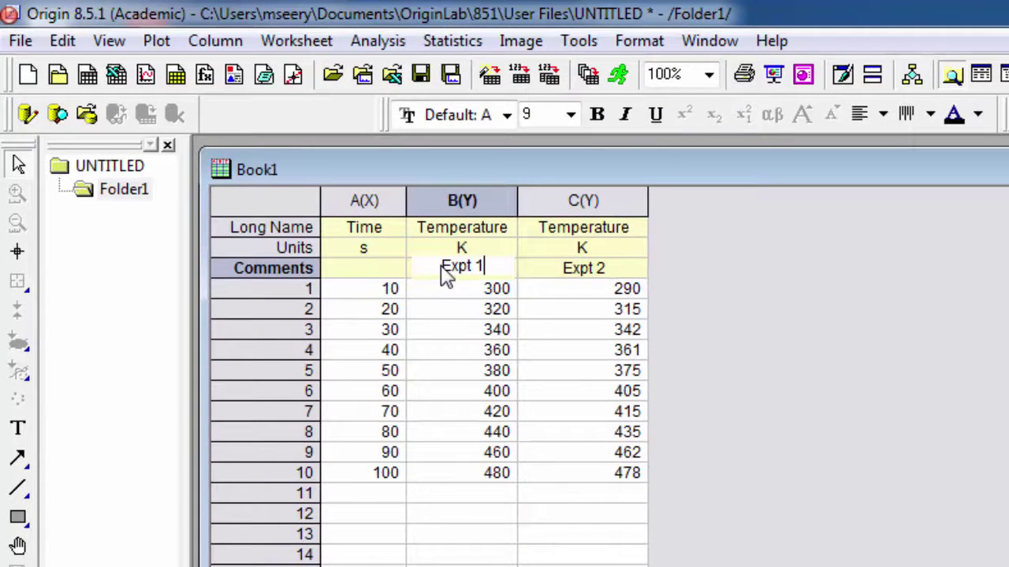
key(Return)
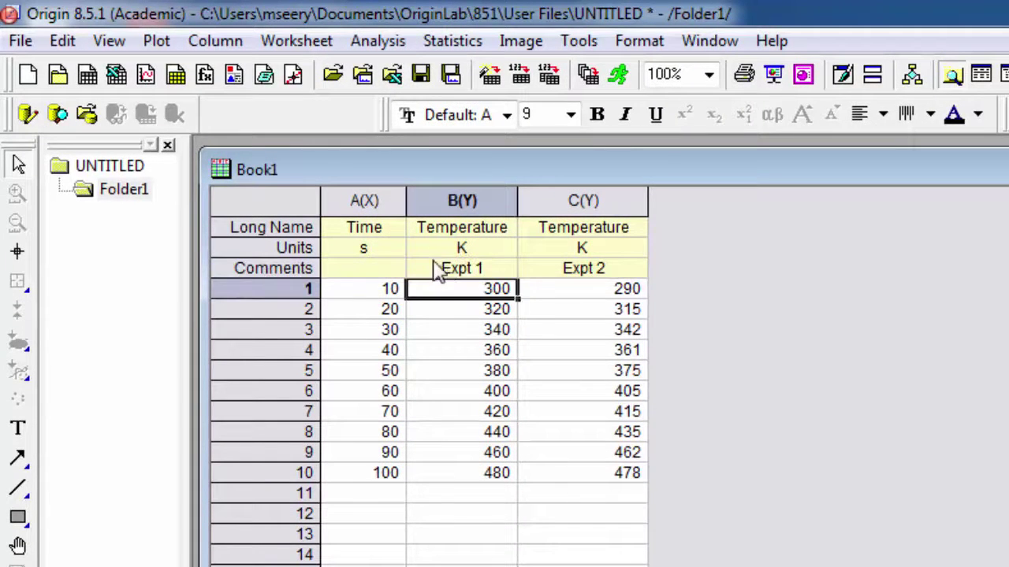
- Create a scatter plot of both temperature columns against Time, and place the graph window beside the data and enlarge it
click(373, 197)
shift+click(541, 197)
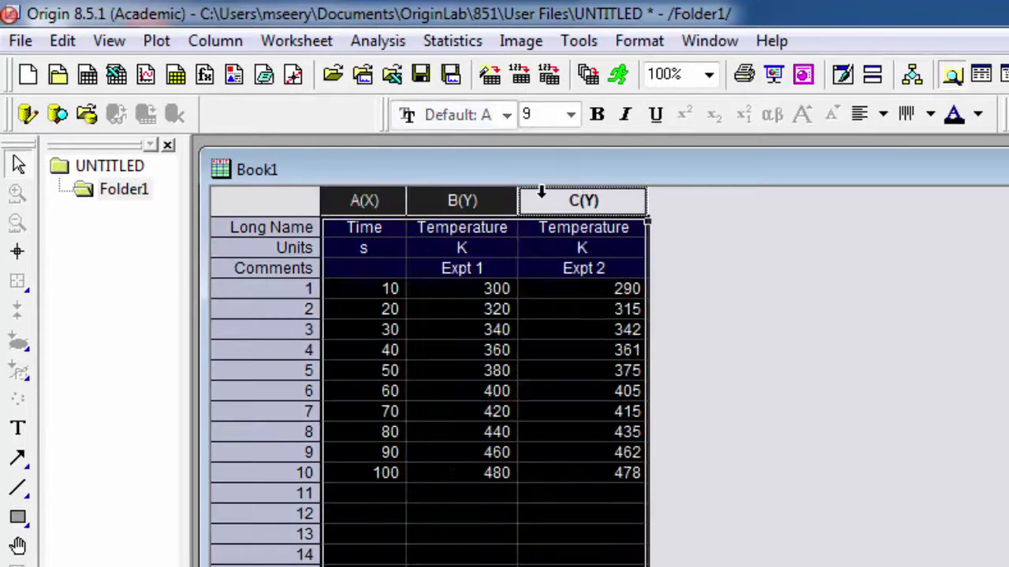
click(157, 41)
mouse_move(188, 94)
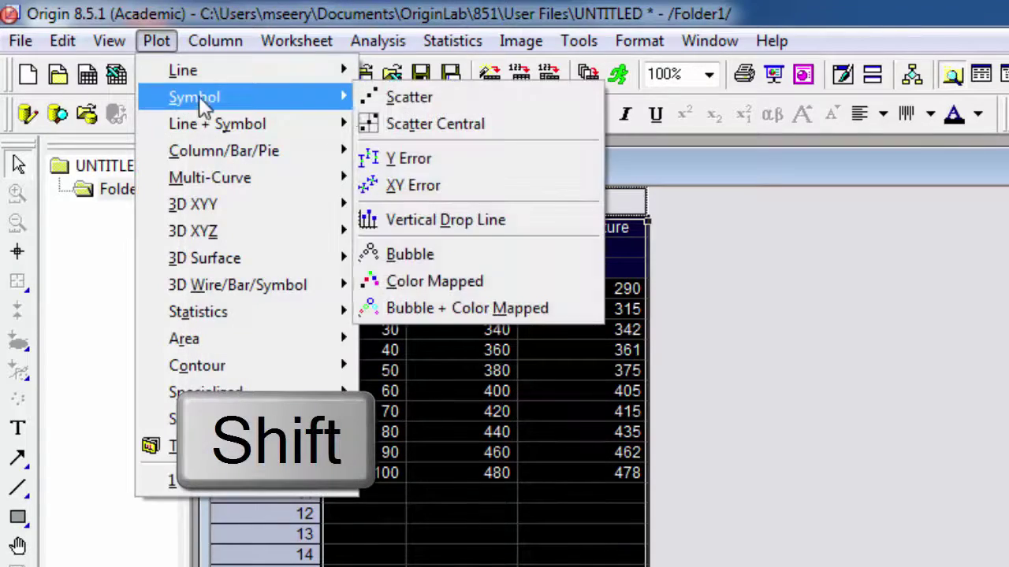
click(416, 96)
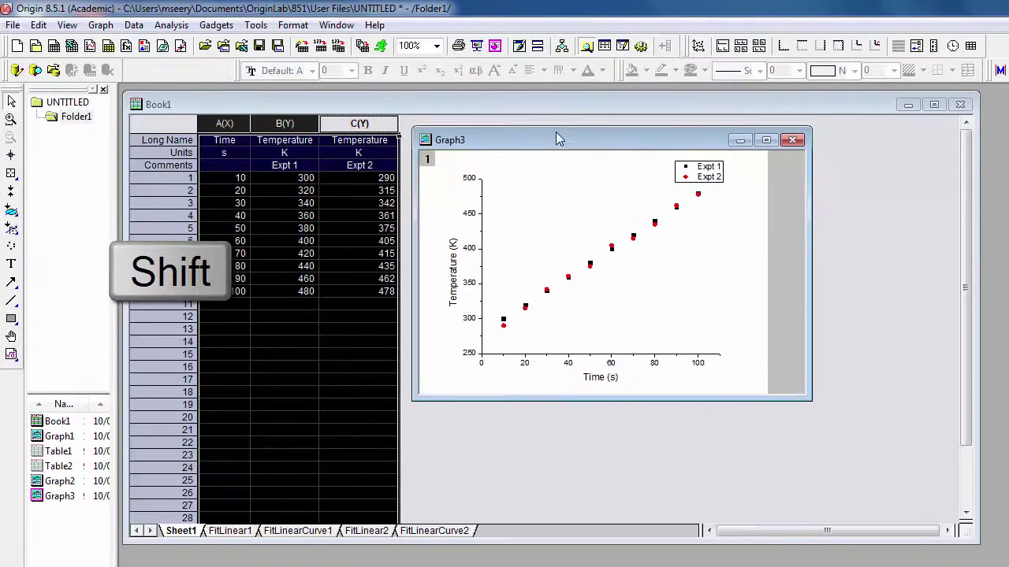
drag(556, 134, 544, 124)
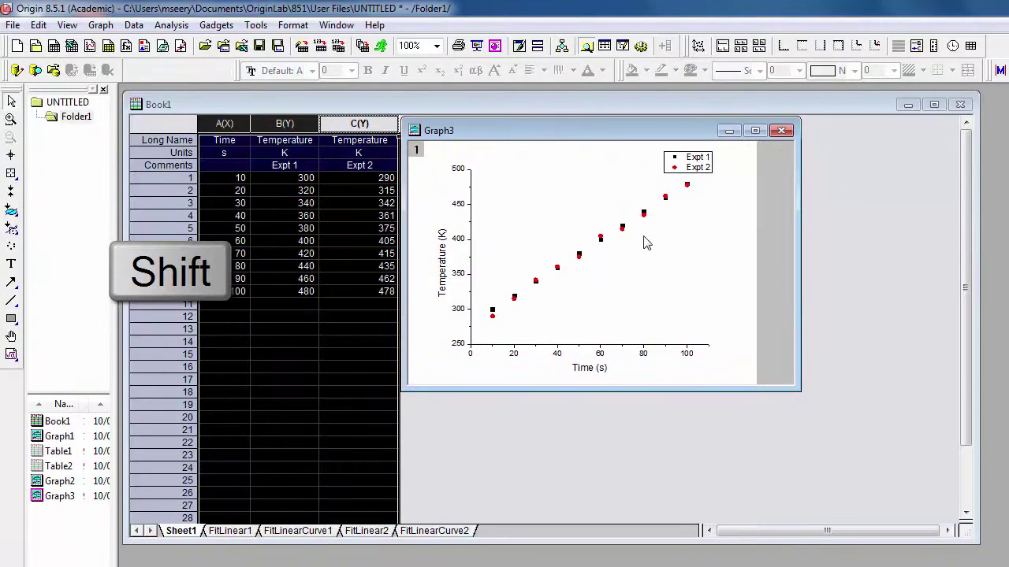
drag(796, 386, 946, 513)
- Select the plotted points of both experiments and run a linear fit with the last used settings, without switching to the report sheet
click(705, 290)
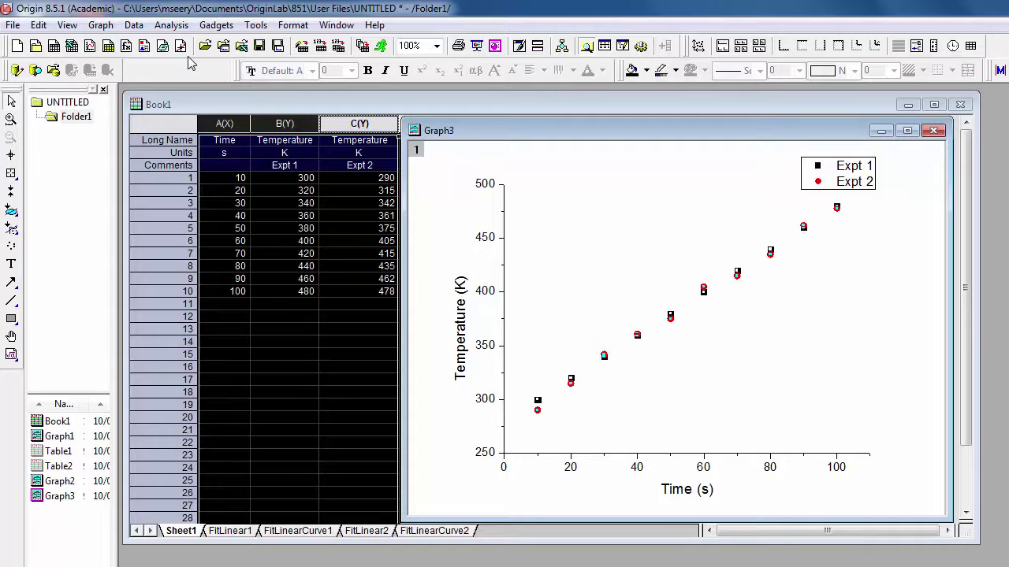
click(171, 25)
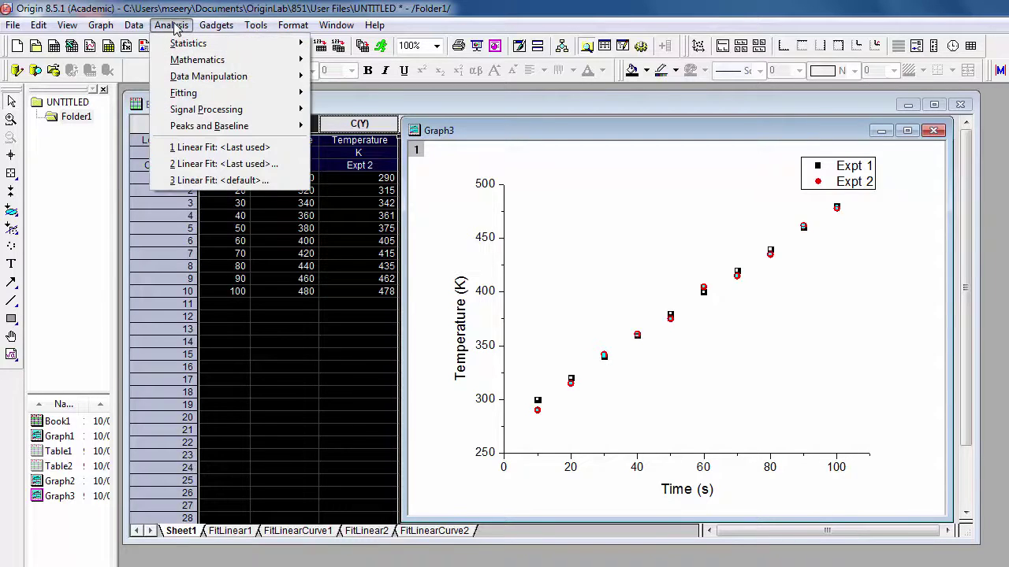
mouse_move(237, 93)
mouse_move(339, 93)
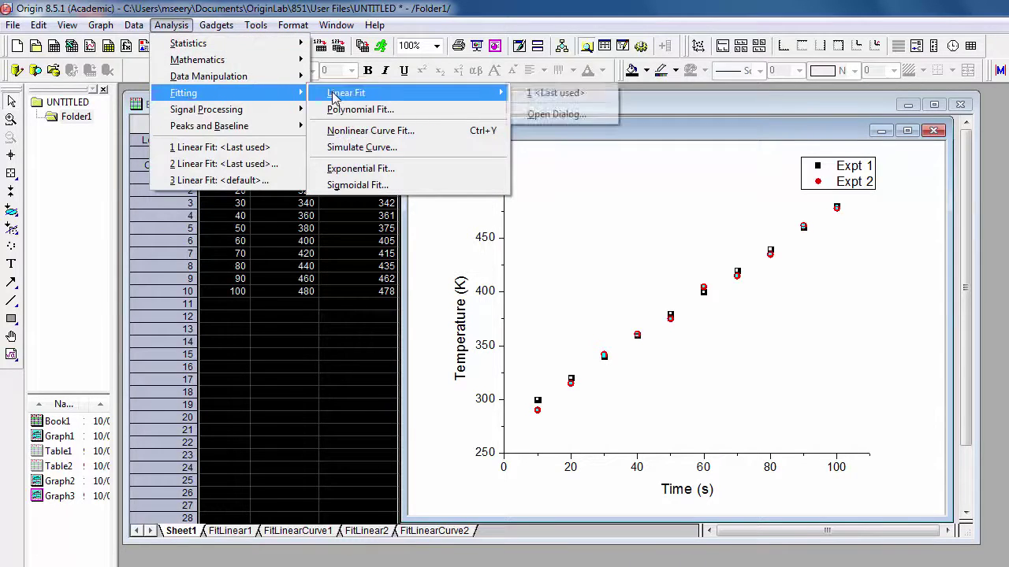
click(542, 93)
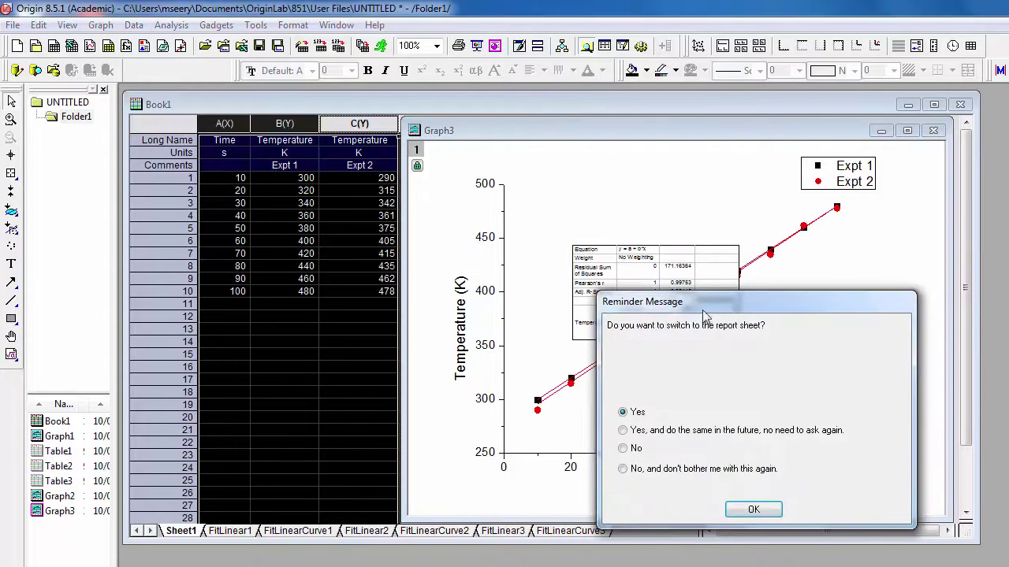
click(633, 449)
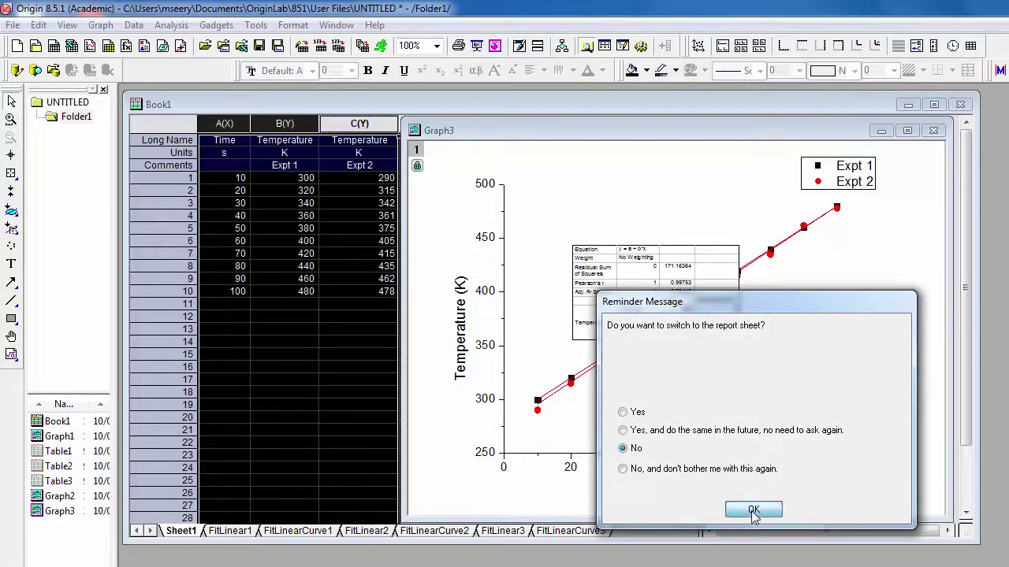
click(755, 511)
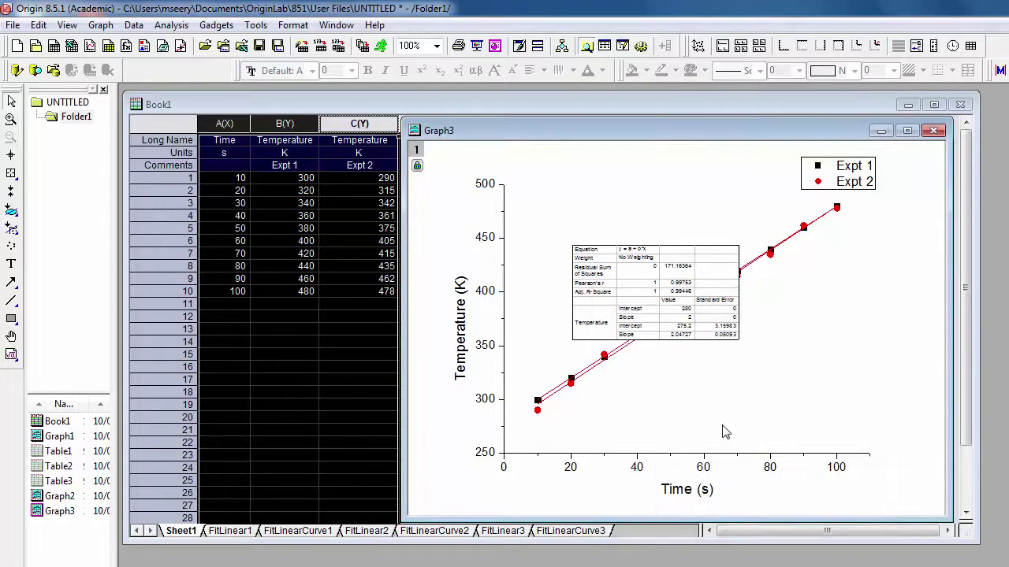
- Maximize the combined graph window and move the fit results table above the fitted lines near the temperature axis
click(906, 130)
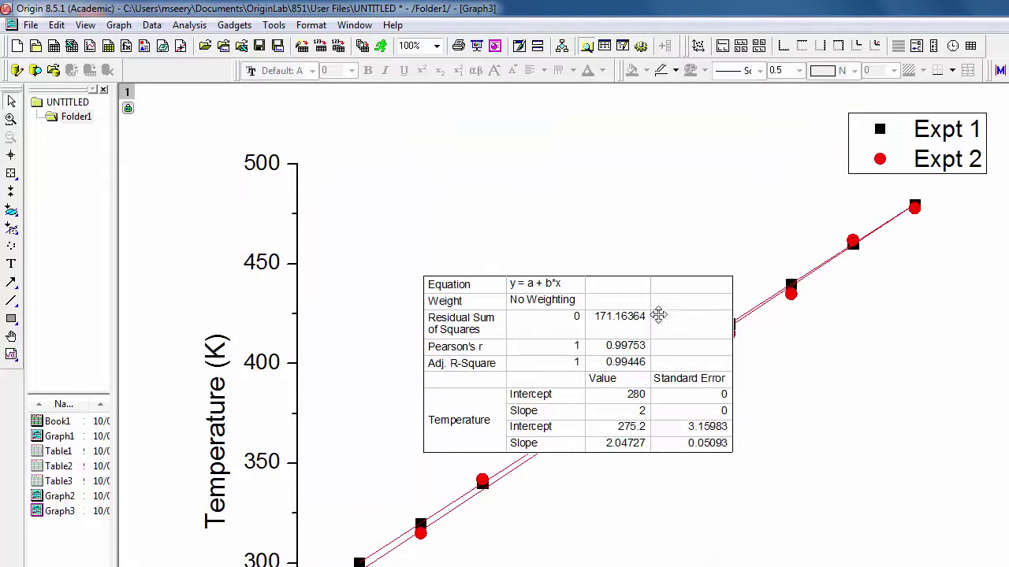
drag(585, 218, 573, 212)
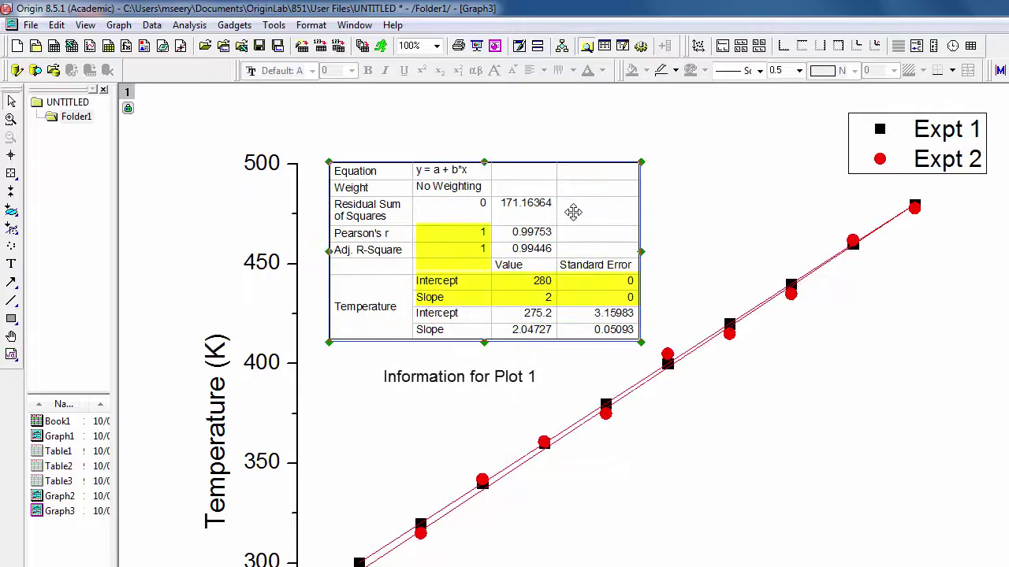
click(555, 392)
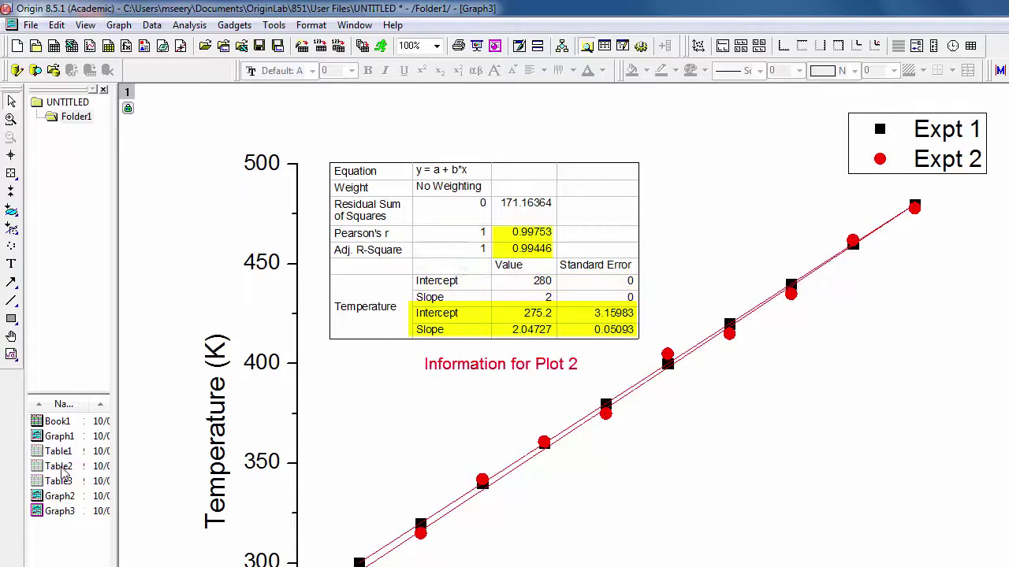
- Examine the individual fit results in Graph1 and Graph2, and return to the combined Graph3 for comparison
double_click(67, 438)
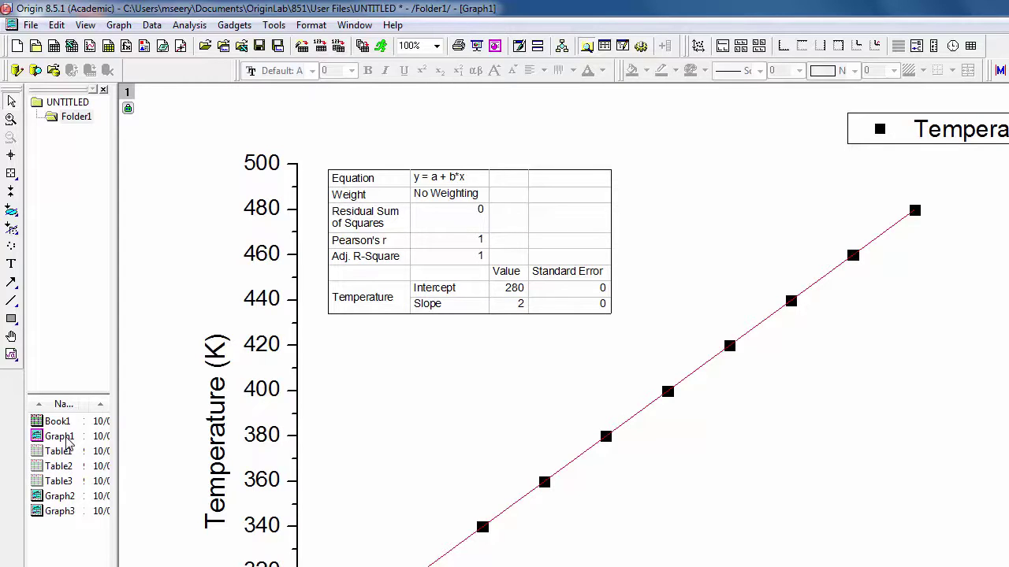
double_click(66, 497)
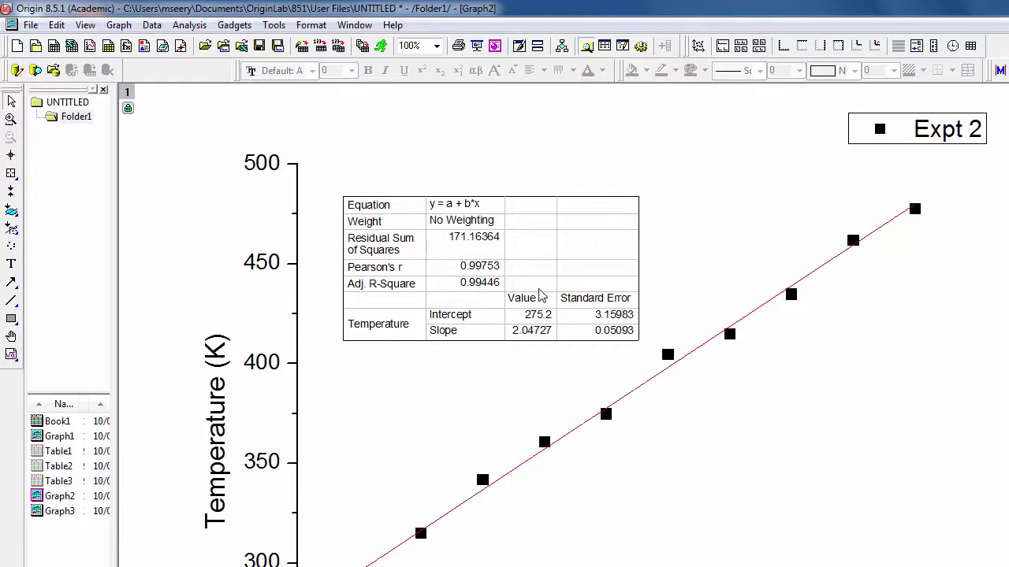
click(57, 512)
double_click(57, 512)
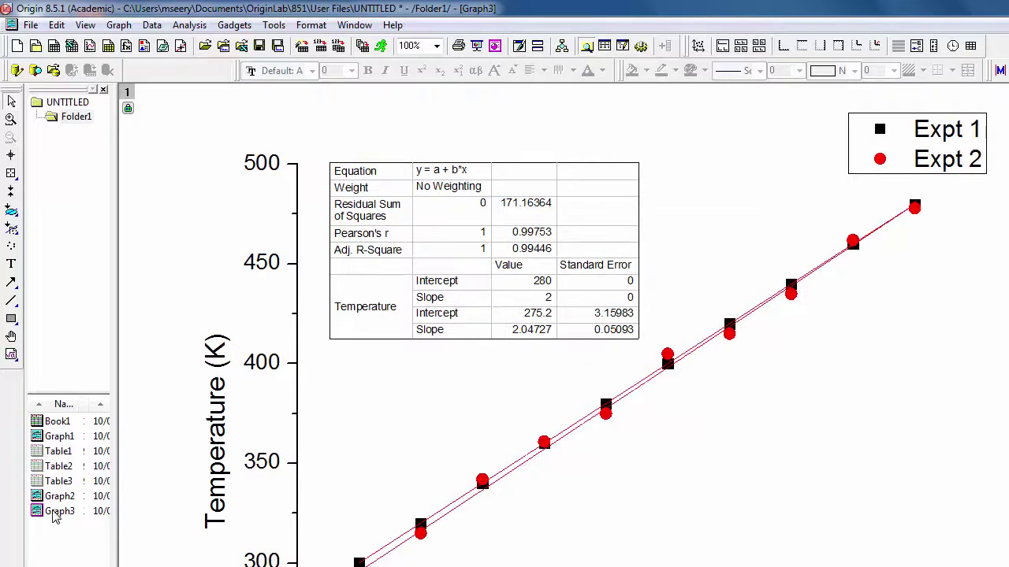